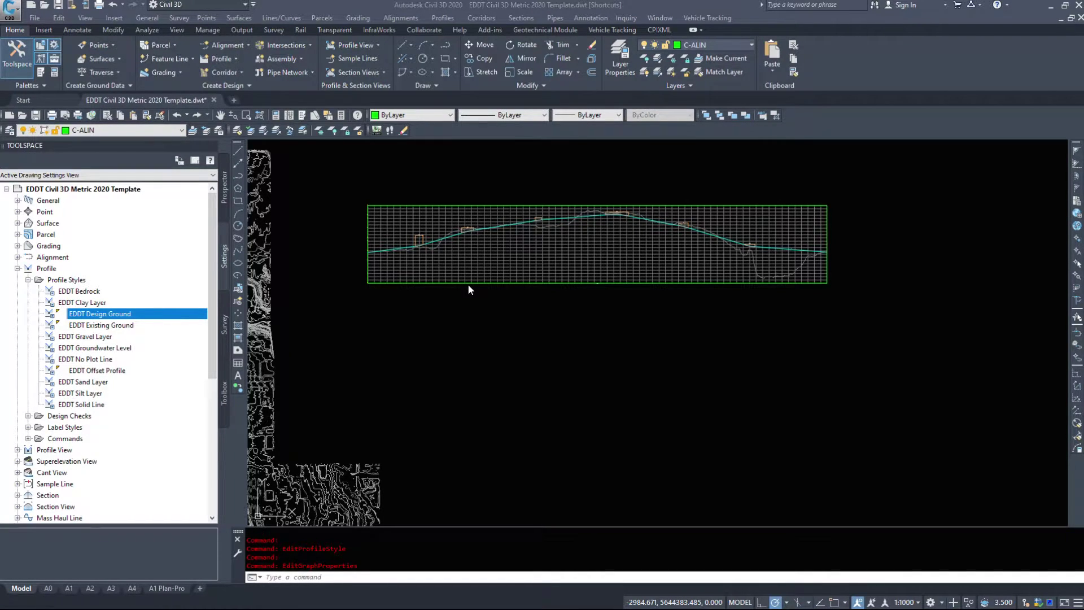
{"action": "middle_click_drag", "start_coordinate": [412, 334], "coordinate": [432, 398]}
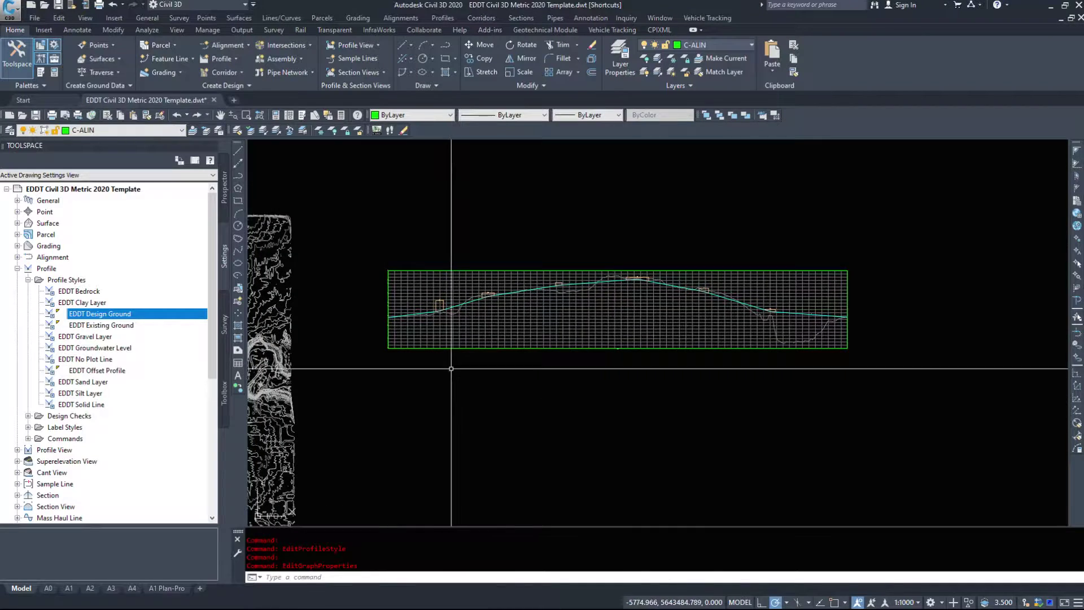
{"action": "left_click", "coordinate": [418, 344]}
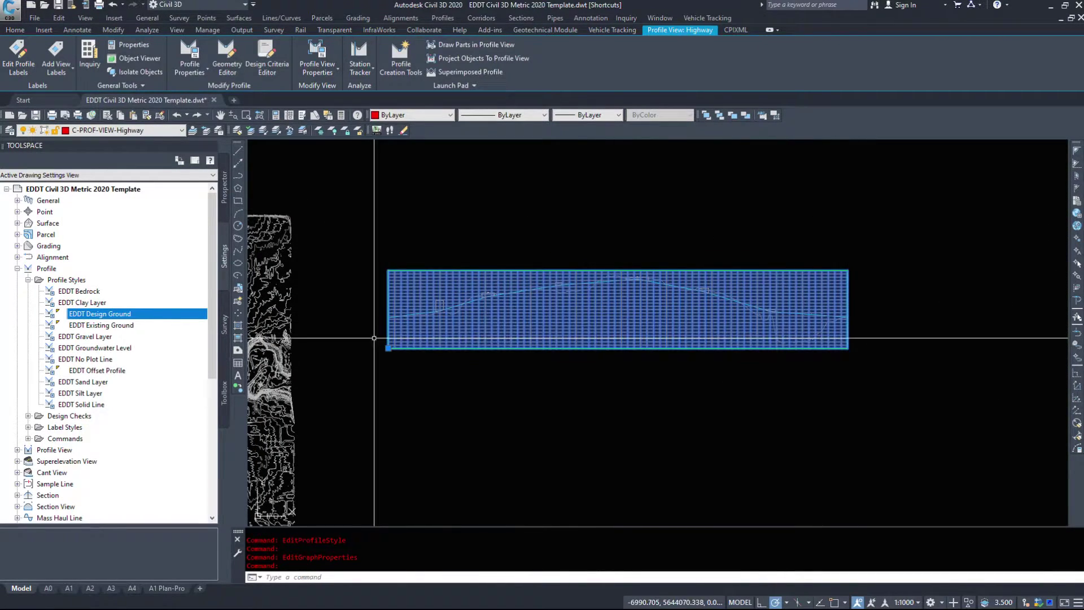
{"action": "key", "text": "Escape"}
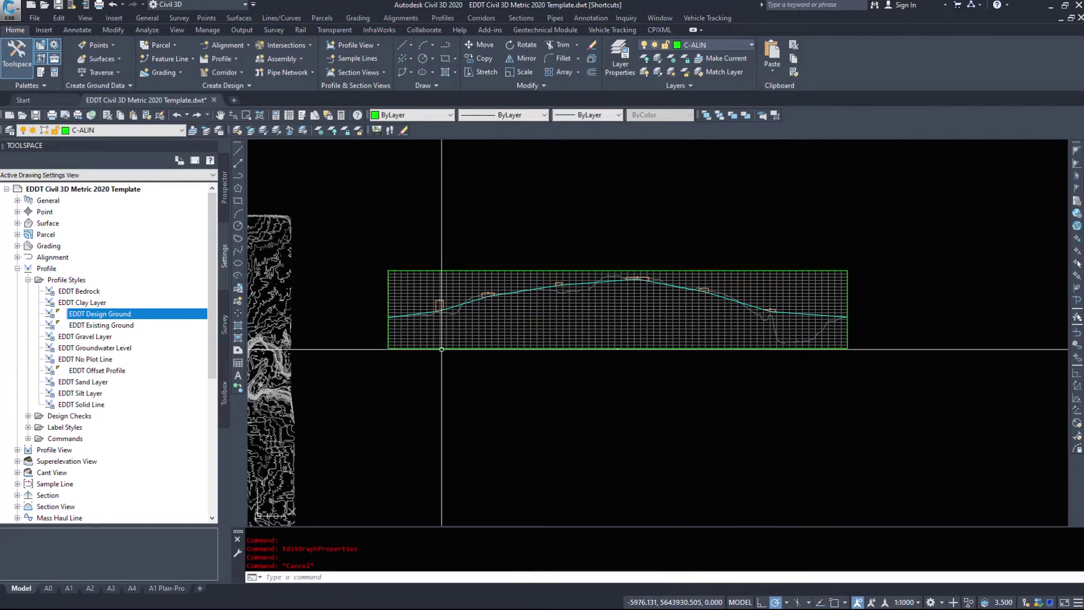
{"action": "left_click", "coordinate": [442, 348]}
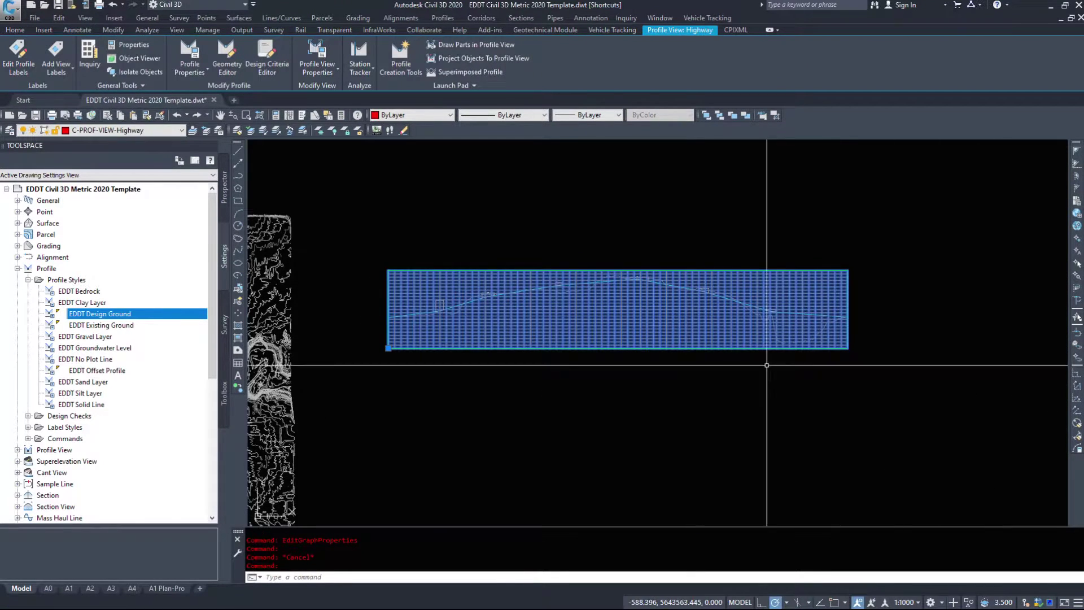
{"action": "scroll", "coordinate": [440, 311], "scroll_direction": "up", "scroll_amount": 4}
{"action": "key", "text": "Escape"}
{"action": "scroll", "coordinate": [465, 317], "scroll_direction": "down", "scroll_amount": 5}
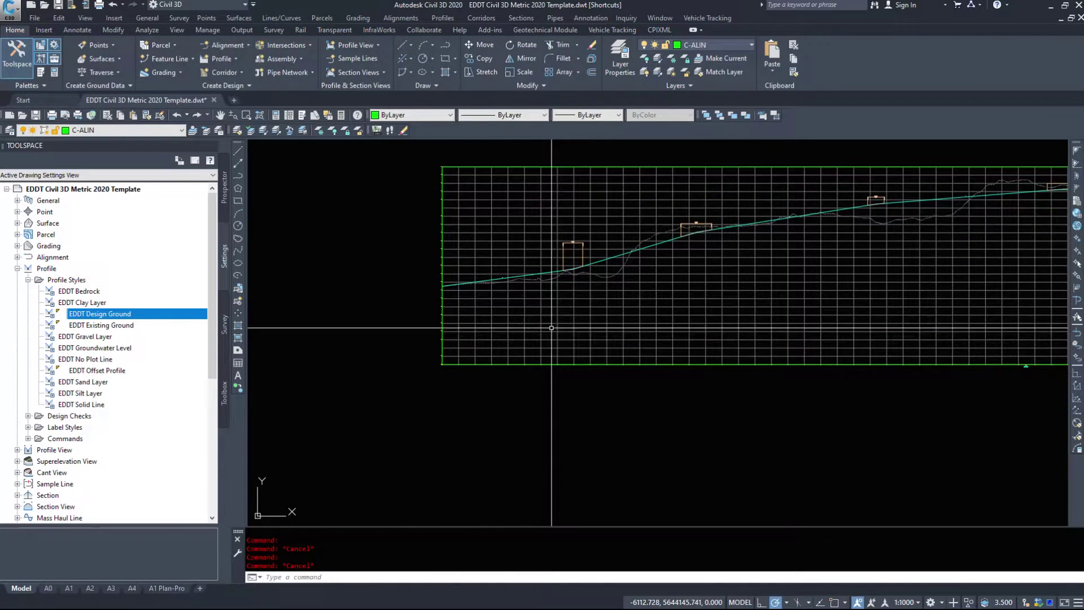
Set the Highway profile view's object style to EDDT 1xV - 100m Station Interval through its profile view properties
{"action": "mouse_move", "coordinate": [435, 358]}
{"action": "middle_mouse_down"}
{"action": "mouse_move", "coordinate": [538, 378]}
{"action": "mouse_move", "coordinate": [507, 388]}
{"action": "middle_mouse_up"}
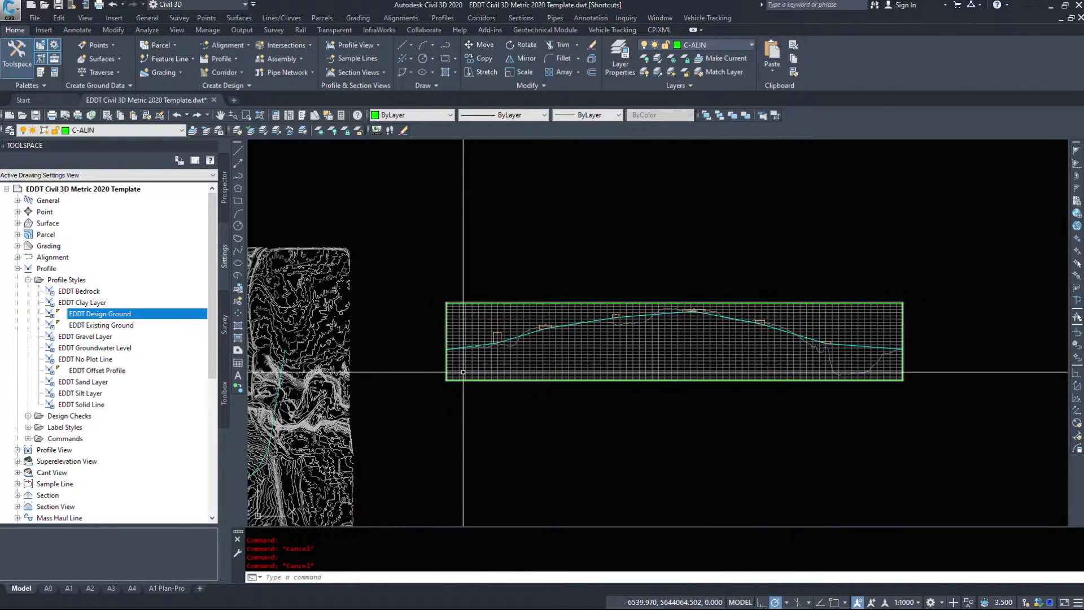
{"action": "left_click", "coordinate": [447, 376]}
{"action": "left_click", "coordinate": [448, 371]}
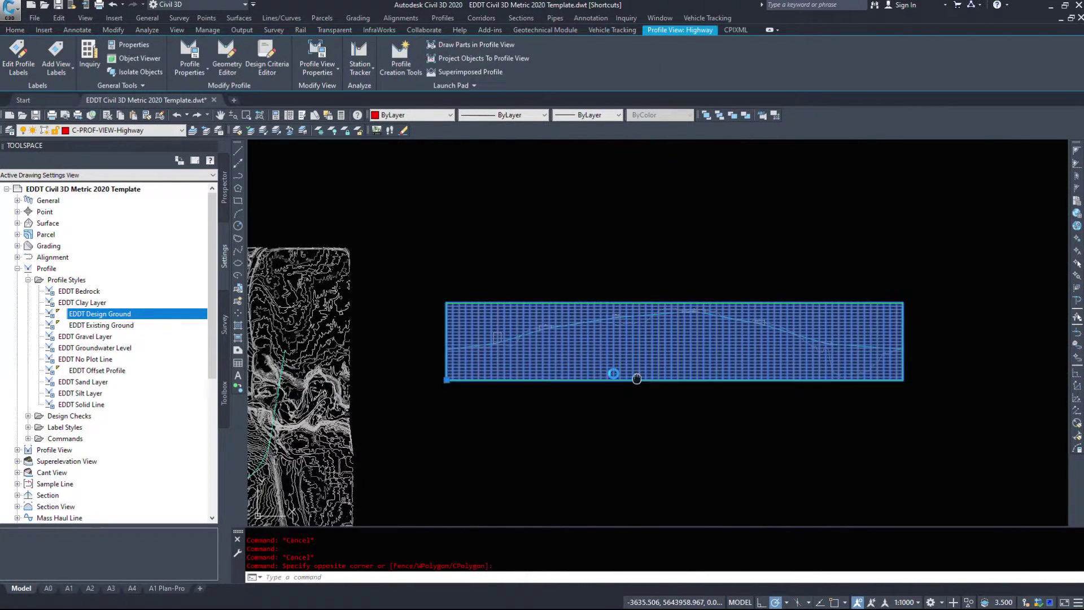
{"action": "scroll", "coordinate": [384, 350], "scroll_direction": "down", "scroll_amount": 1}
{"action": "scroll", "coordinate": [384, 361], "scroll_direction": "up", "scroll_amount": 3}
{"action": "right_click", "coordinate": [390, 304]}
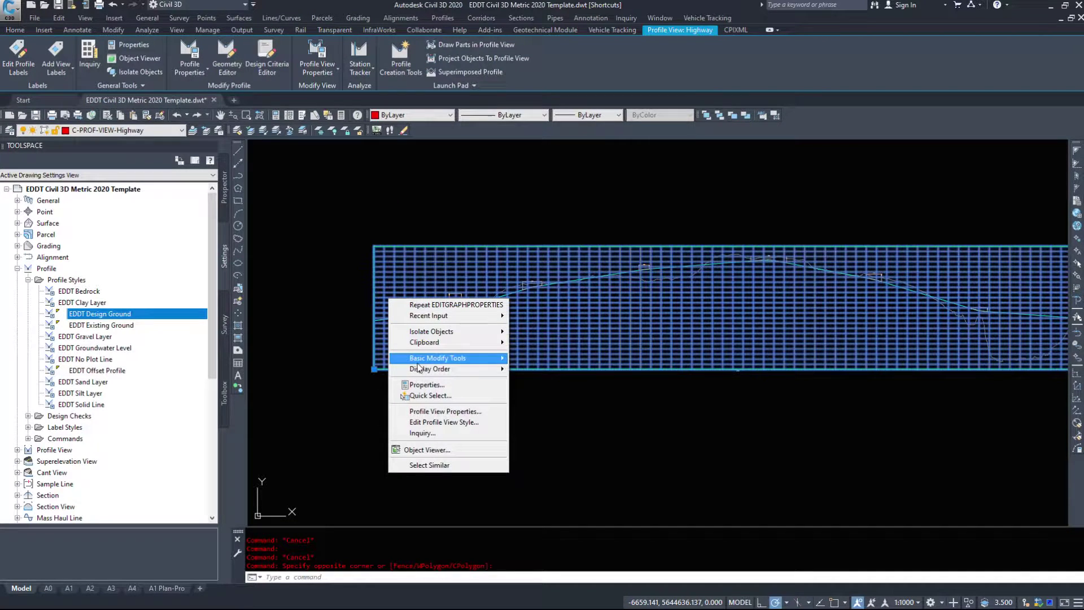
{"action": "left_click", "coordinate": [452, 412]}
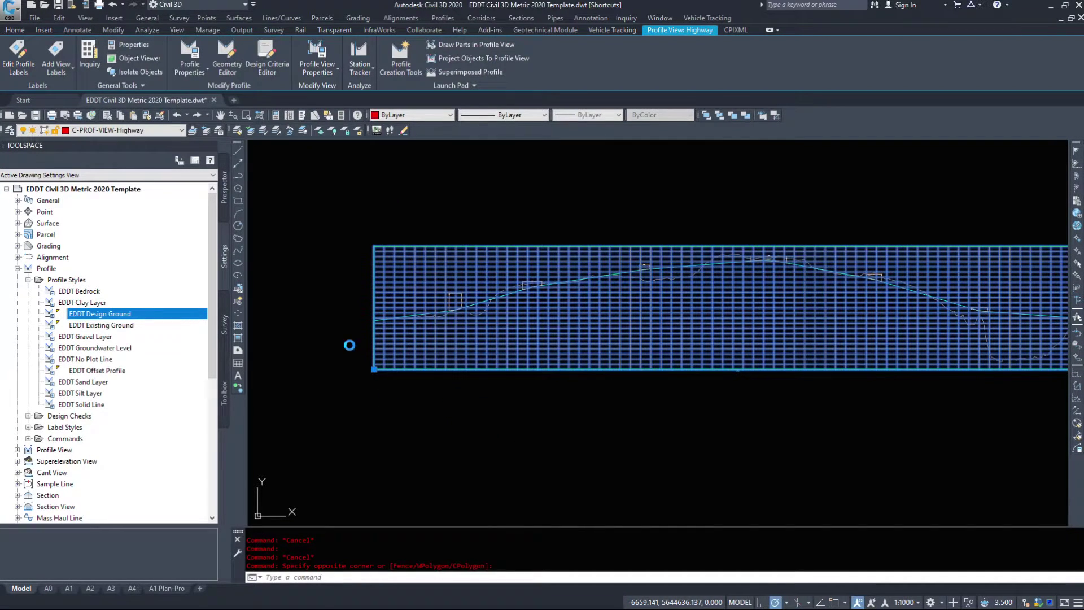
{"action": "left_click", "coordinate": [367, 191]}
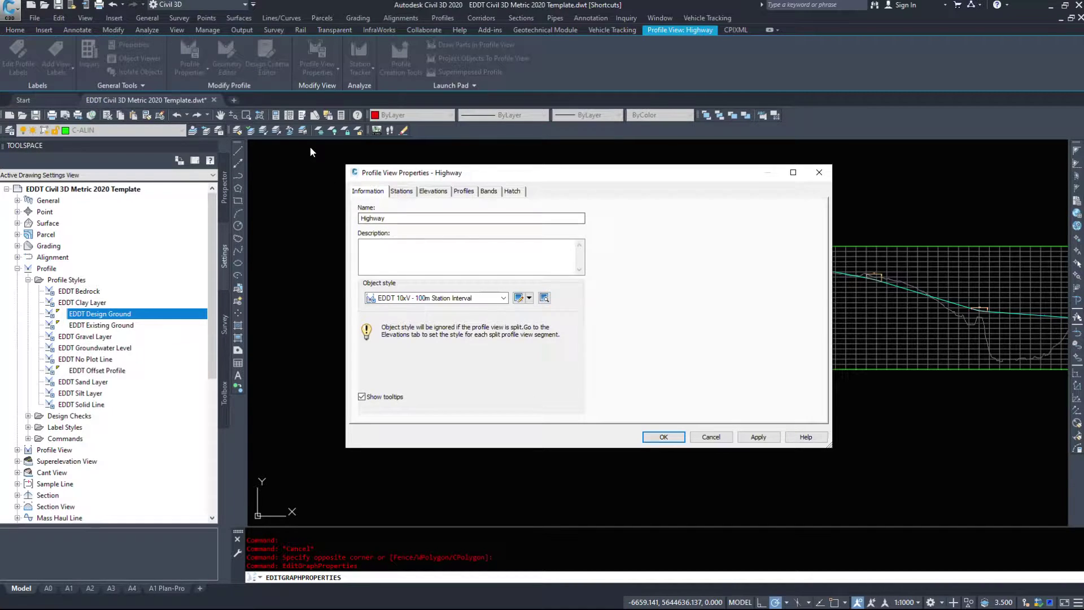
{"action": "left_click_drag", "start_coordinate": [428, 168], "coordinate": [309, 104]}
{"action": "left_click", "coordinate": [273, 155]}
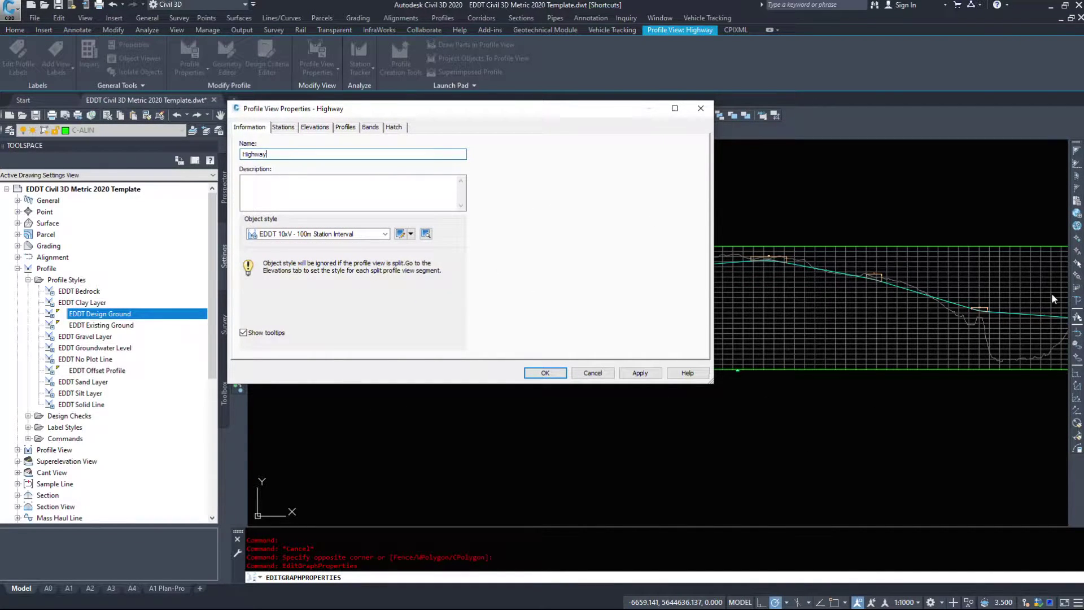
{"action": "left_click", "coordinate": [303, 234]}
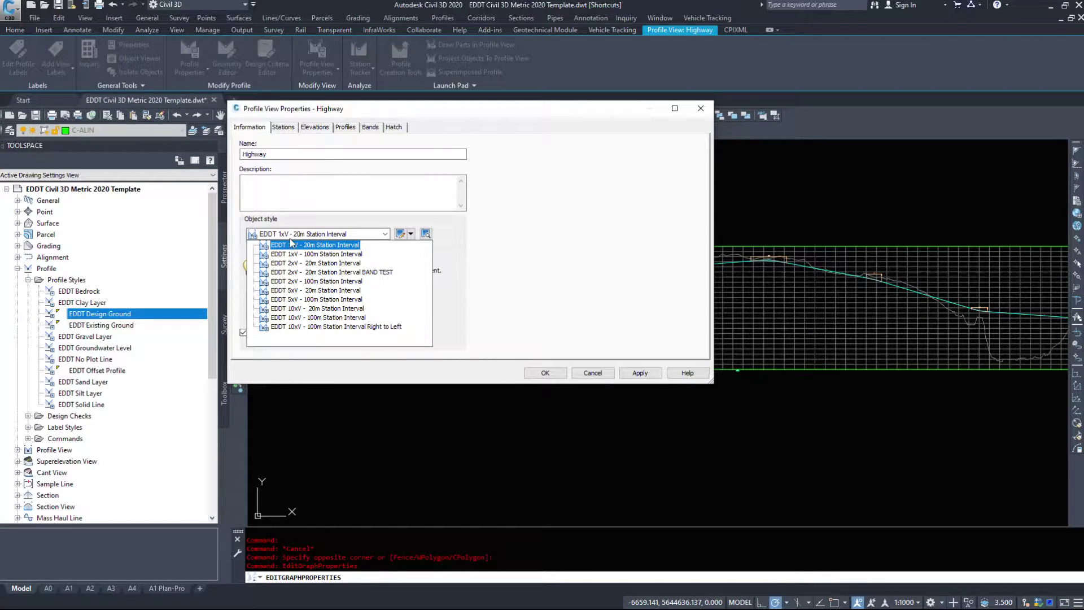
{"action": "left_click", "coordinate": [304, 253]}
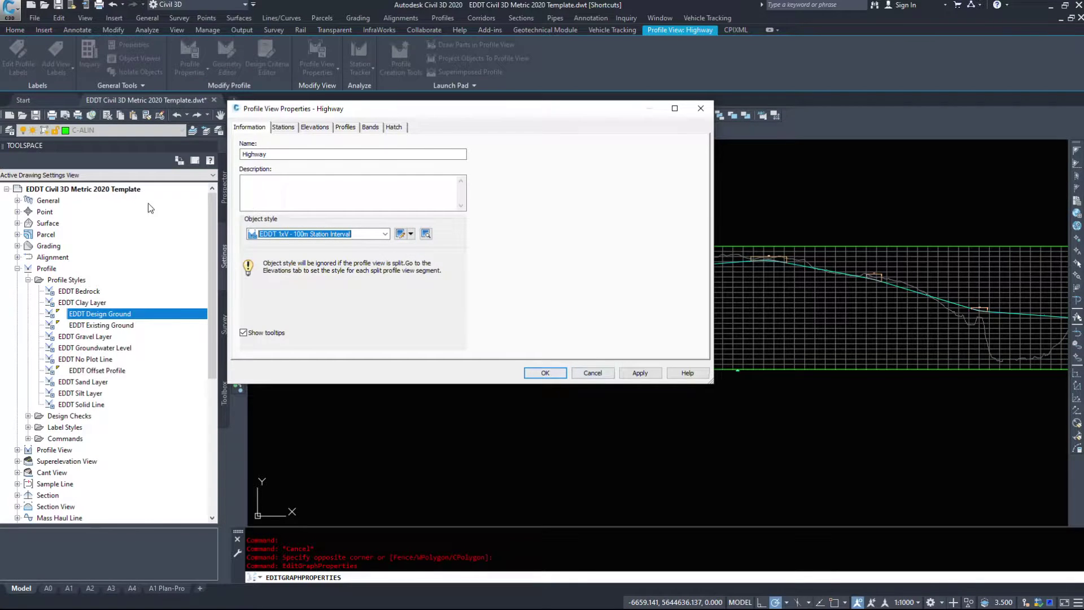
{"action": "left_click", "coordinate": [543, 372]}
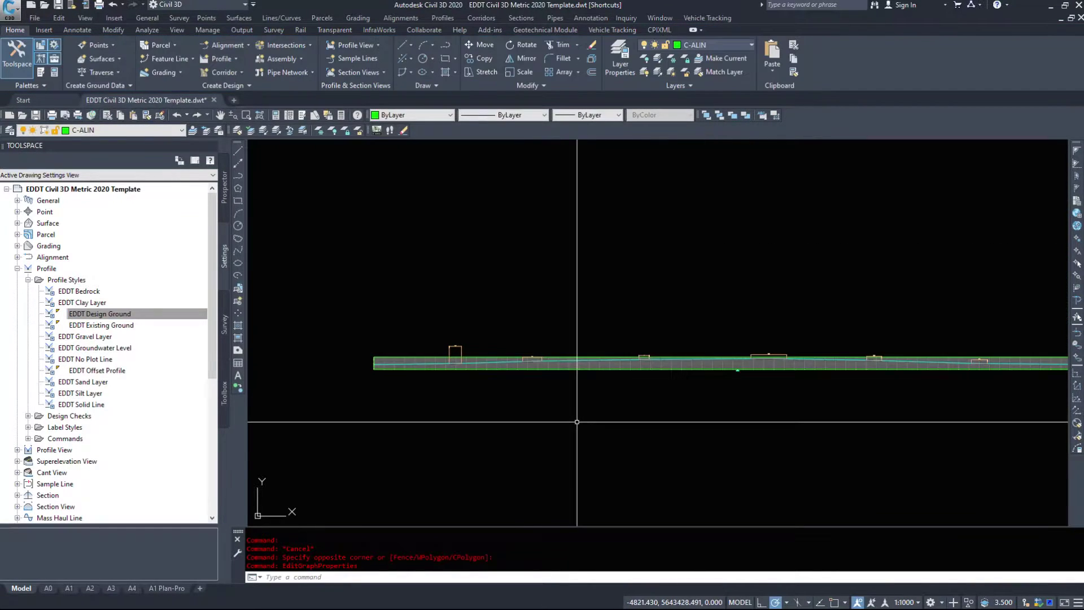
Examine the start of the restyled Highway profile view, including its elevation axis labels, grid lines and station labels
{"action": "scroll", "coordinate": [468, 386], "scroll_direction": "down", "scroll_amount": 3}
{"action": "scroll", "coordinate": [368, 388], "scroll_direction": "up", "scroll_amount": 3}
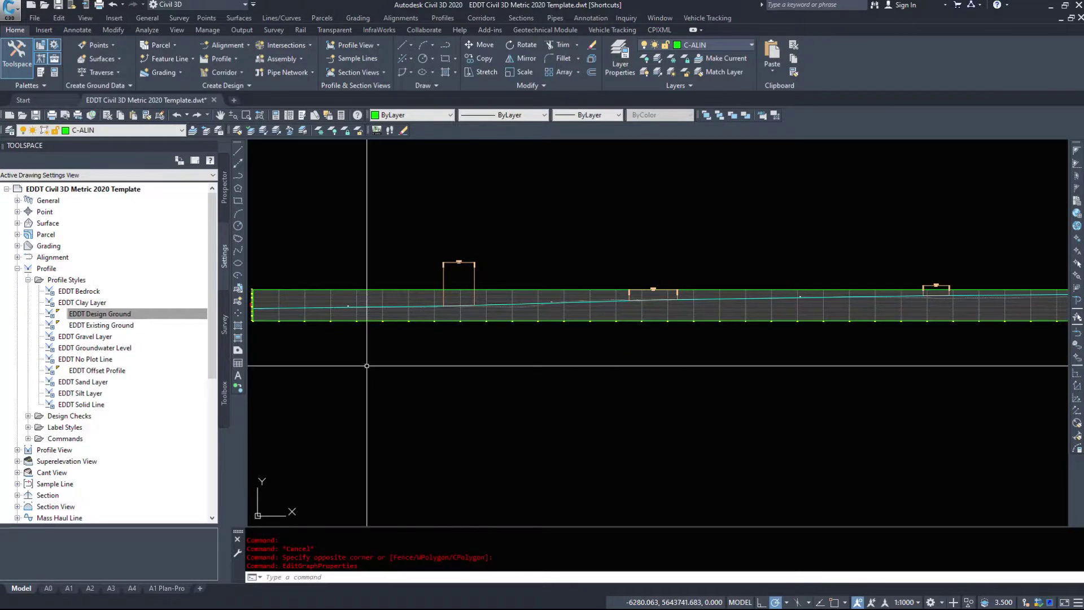
{"action": "middle_click_drag", "start_coordinate": [368, 388], "coordinate": [491, 350]}
{"action": "scroll", "coordinate": [491, 351], "scroll_direction": "up", "scroll_amount": 3}
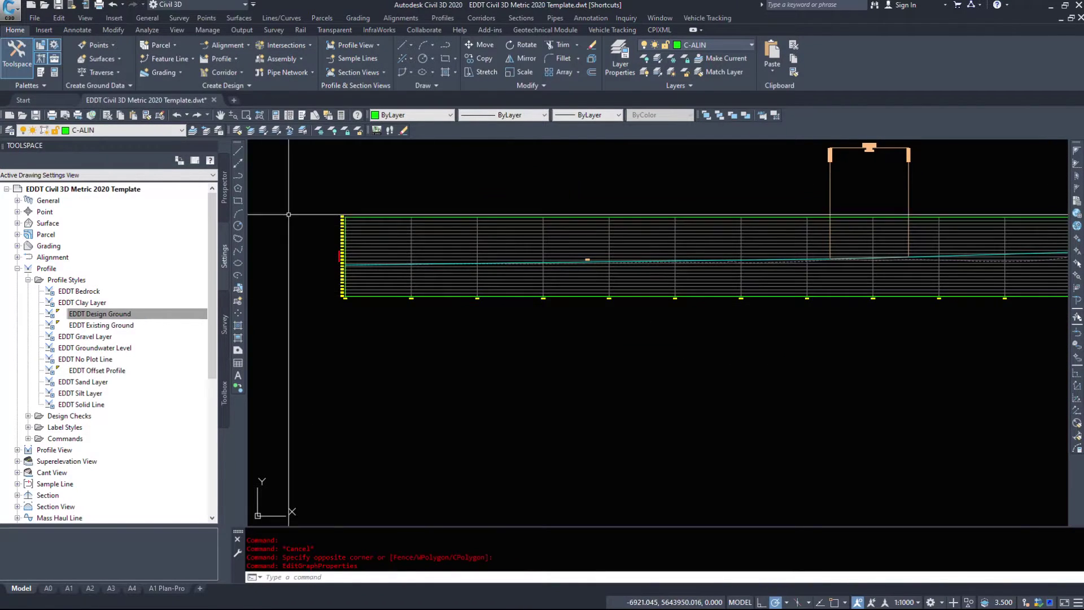
{"action": "scroll", "coordinate": [314, 208], "scroll_direction": "up", "scroll_amount": 4}
{"action": "scroll", "coordinate": [314, 207], "scroll_direction": "up", "scroll_amount": 6}
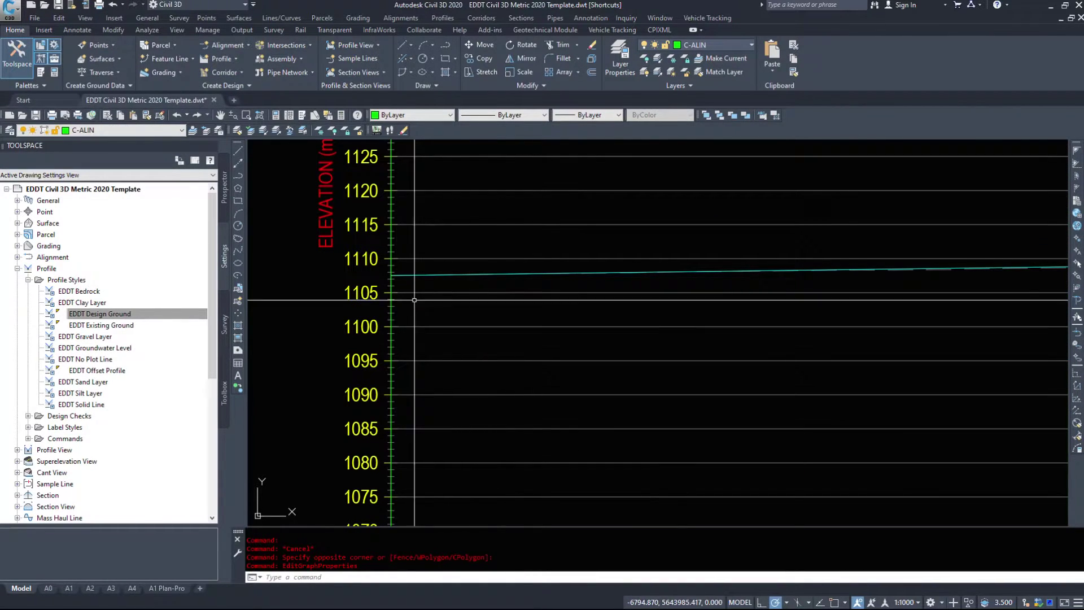
{"action": "scroll", "coordinate": [399, 312], "scroll_direction": "down", "scroll_amount": 5}
{"action": "scroll", "coordinate": [399, 311], "scroll_direction": "down", "scroll_amount": 3}
{"action": "middle_click_drag", "start_coordinate": [649, 316], "coordinate": [435, 316]}
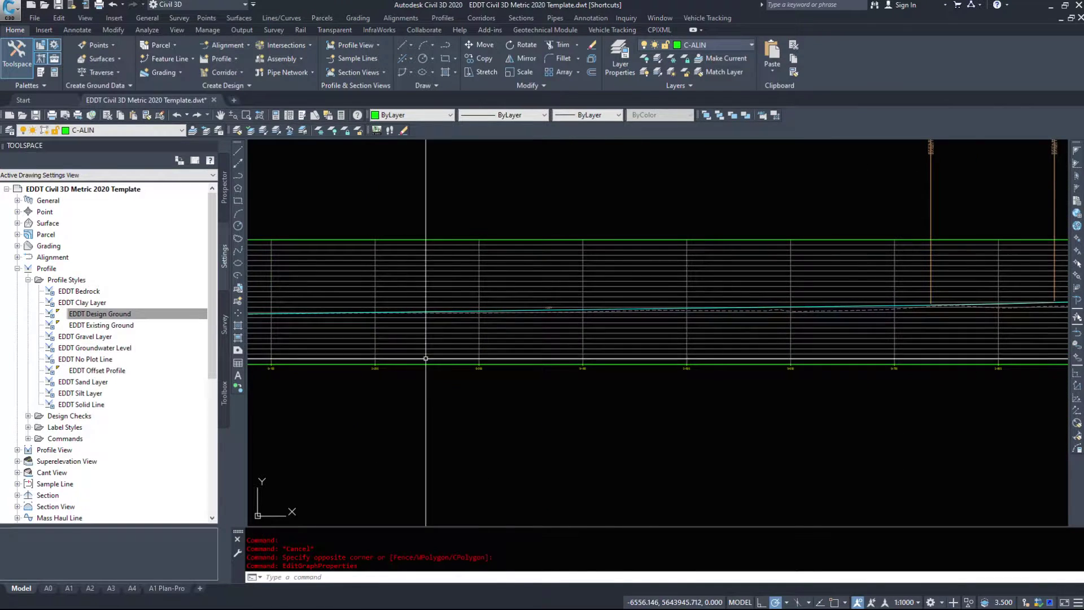
{"action": "scroll", "coordinate": [624, 320], "scroll_direction": "up", "scroll_amount": 2}
{"action": "scroll", "coordinate": [623, 321], "scroll_direction": "down", "scroll_amount": 5}
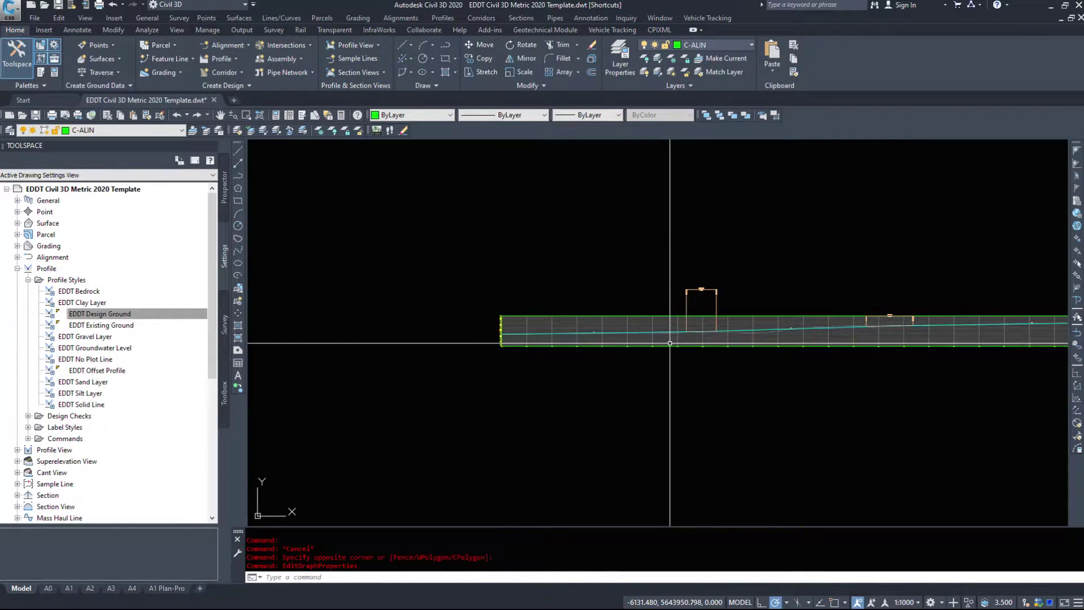
Examine the rest of the Highway profile view up to its far end, comparing the design and existing ground lines
{"action": "scroll", "coordinate": [571, 344], "scroll_direction": "down", "scroll_amount": 2}
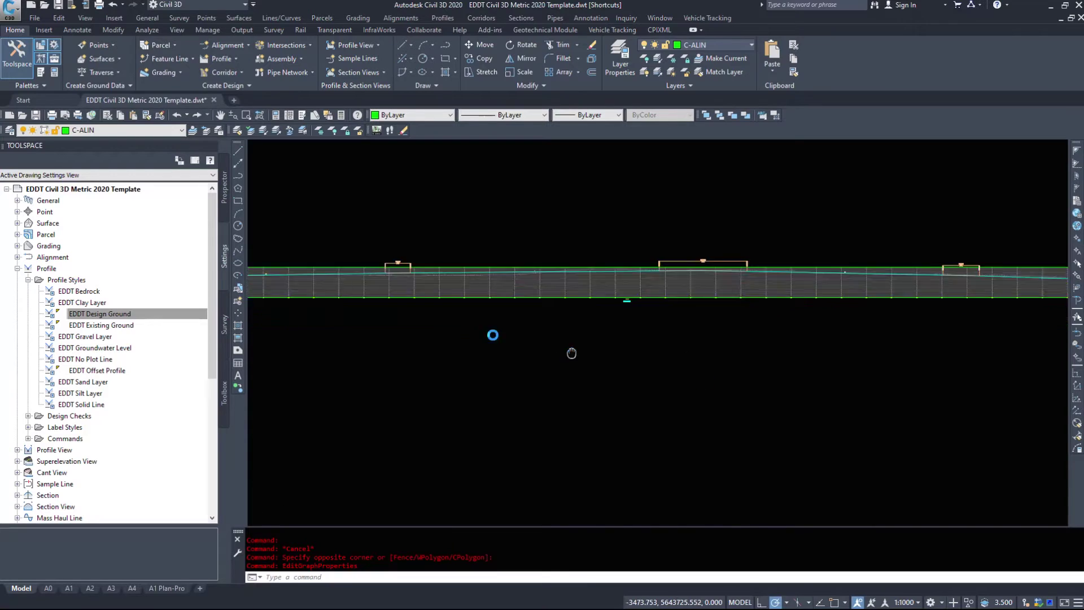
{"action": "middle_click_drag", "start_coordinate": [570, 353], "coordinate": [709, 235]}
{"action": "scroll", "coordinate": [704, 259], "scroll_direction": "up", "scroll_amount": 1}
{"action": "scroll", "coordinate": [665, 310], "scroll_direction": "down", "scroll_amount": 3}
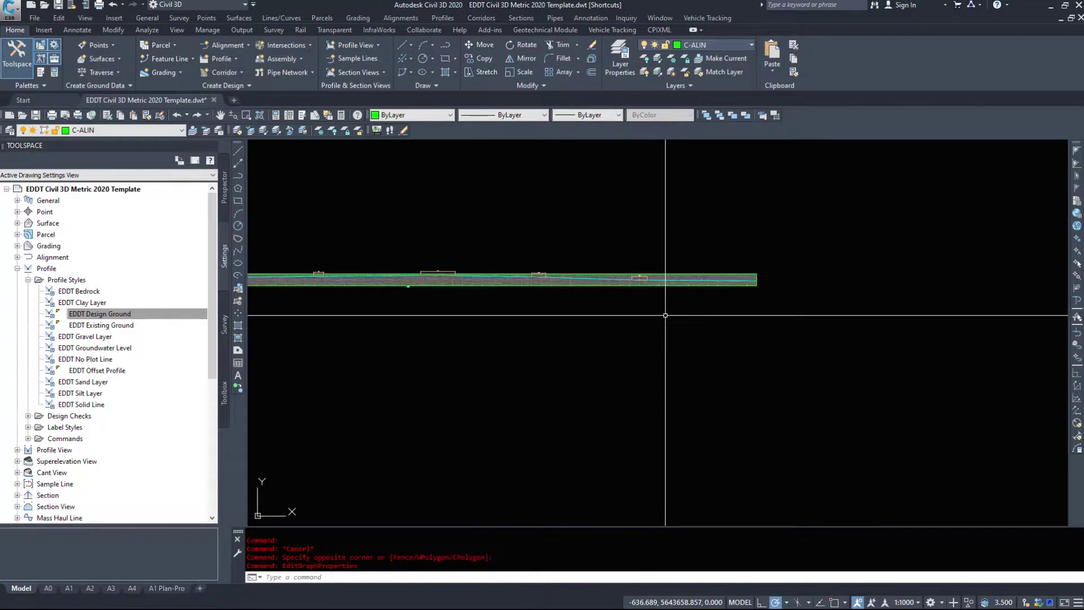
{"action": "scroll", "coordinate": [649, 339], "scroll_direction": "up", "scroll_amount": 5}
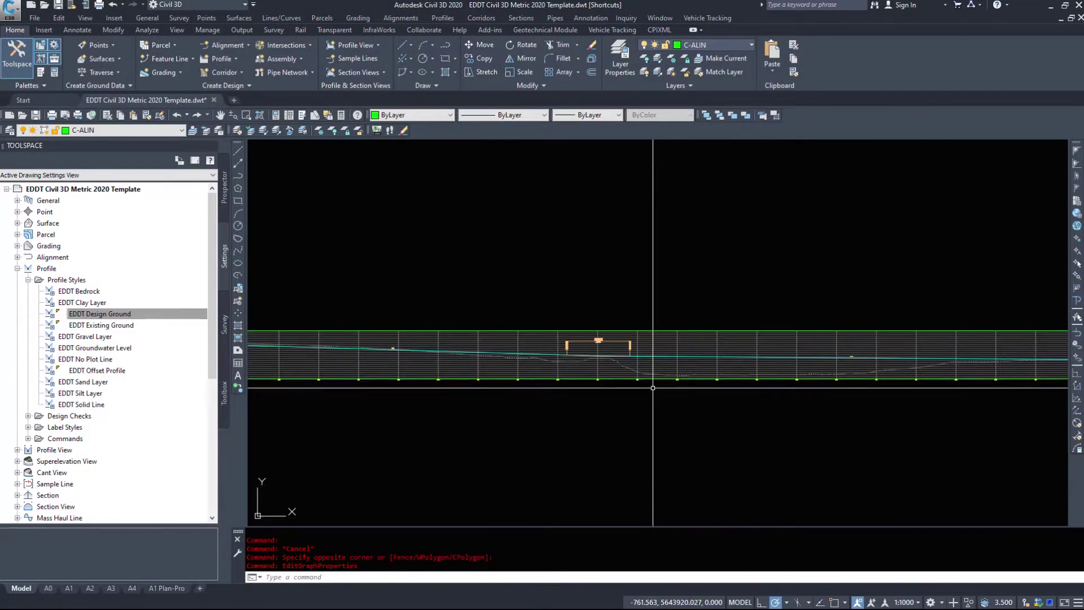
{"action": "middle_click_drag", "start_coordinate": [649, 373], "coordinate": [466, 367]}
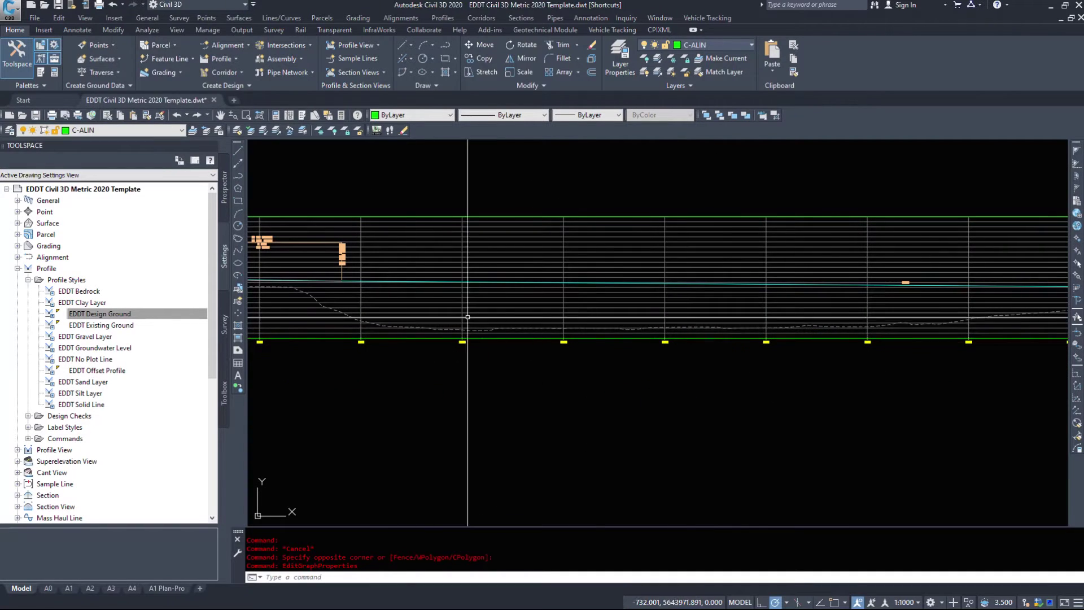
{"action": "scroll", "coordinate": [581, 283], "scroll_direction": "down", "scroll_amount": 2}
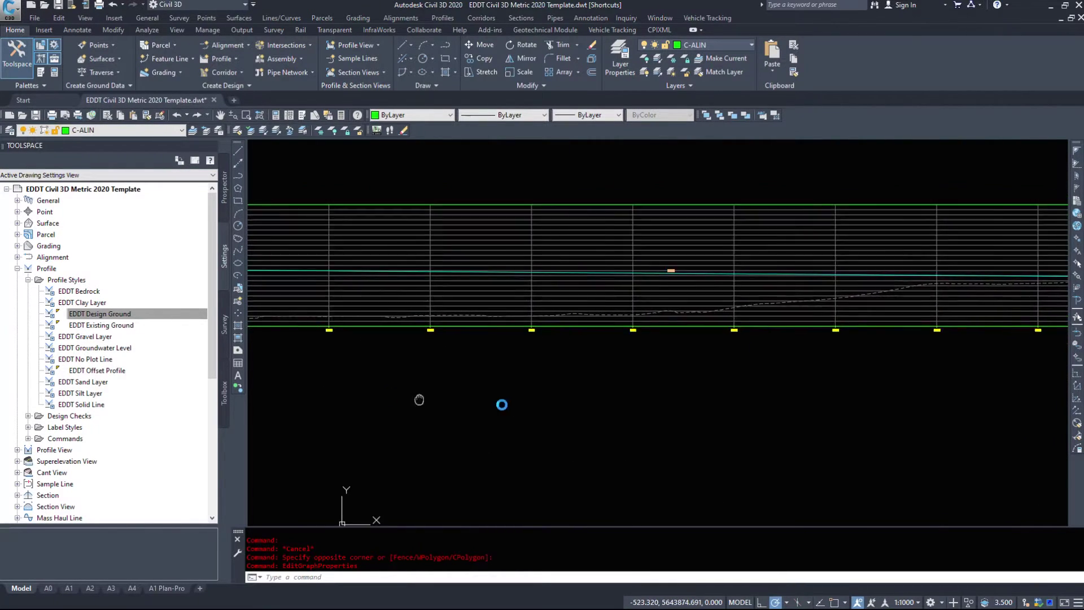
{"action": "middle_click_drag", "start_coordinate": [501, 401], "coordinate": [857, 403]}
{"action": "scroll", "coordinate": [705, 403], "scroll_direction": "down", "scroll_amount": 3}
{"action": "scroll", "coordinate": [734, 367], "scroll_direction": "up", "scroll_amount": 3}
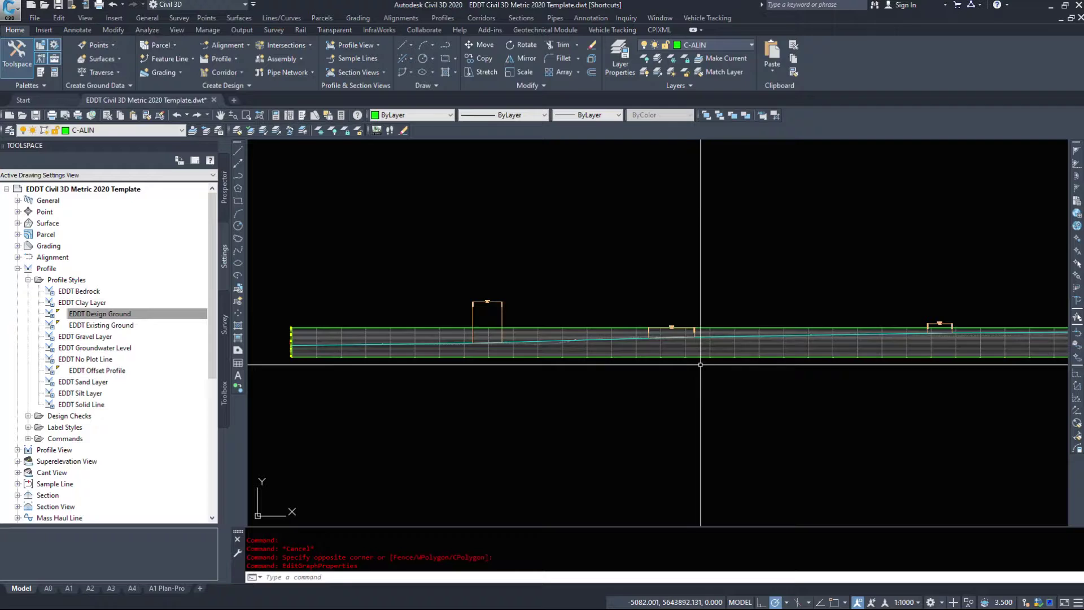
Change the Highway profile view's object style to EDDT 5xV - 20m Station Interval in its profile view properties
{"action": "left_click", "coordinate": [703, 354]}
{"action": "right_click", "coordinate": [681, 358]}
{"action": "left_click", "coordinate": [740, 470]}
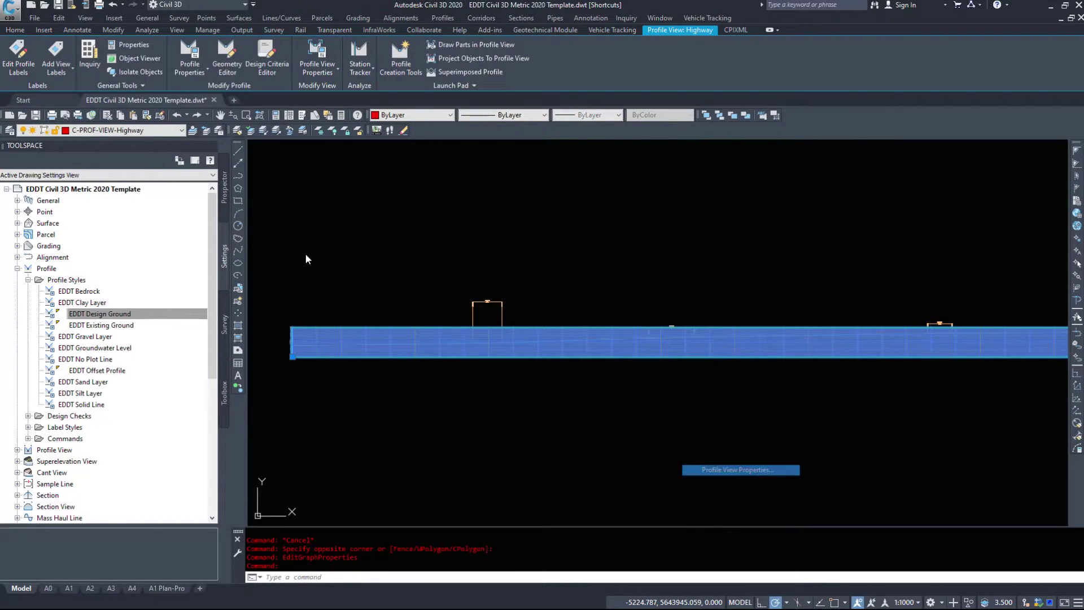
{"action": "left_click", "coordinate": [307, 234]}
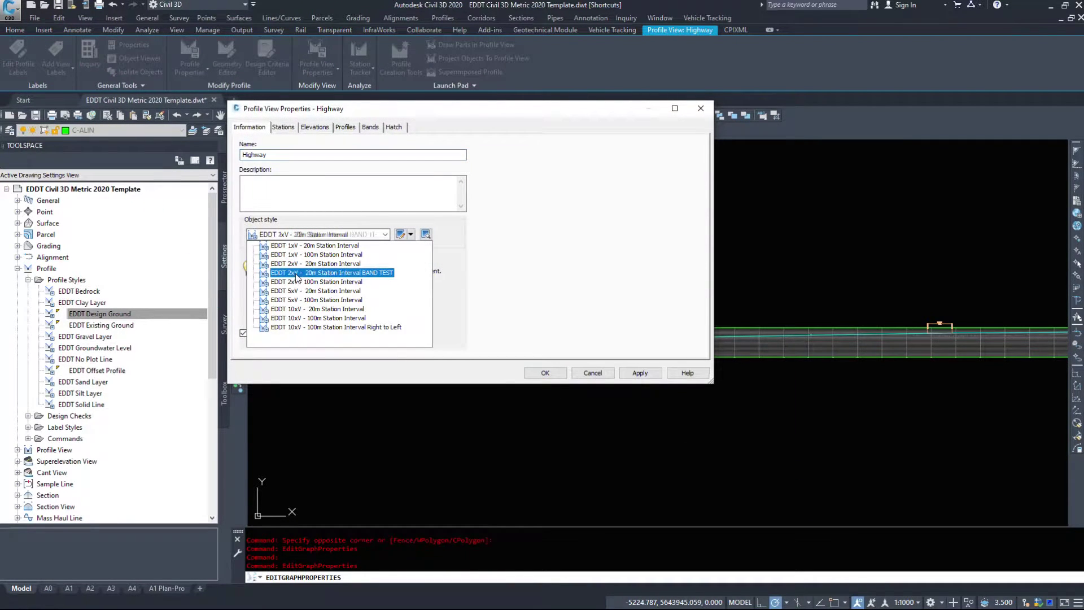
{"action": "left_click", "coordinate": [305, 290]}
{"action": "left_click", "coordinate": [545, 373]}
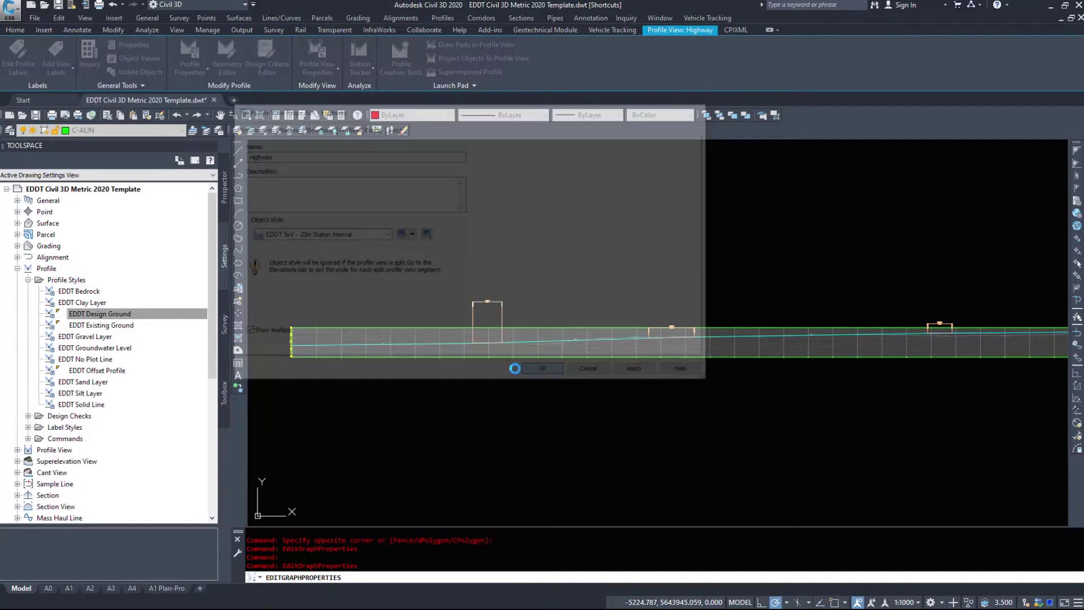
Display the general object properties of the Highway profile view and keep the profile view selected for editing
{"action": "right_click", "coordinate": [459, 347]}
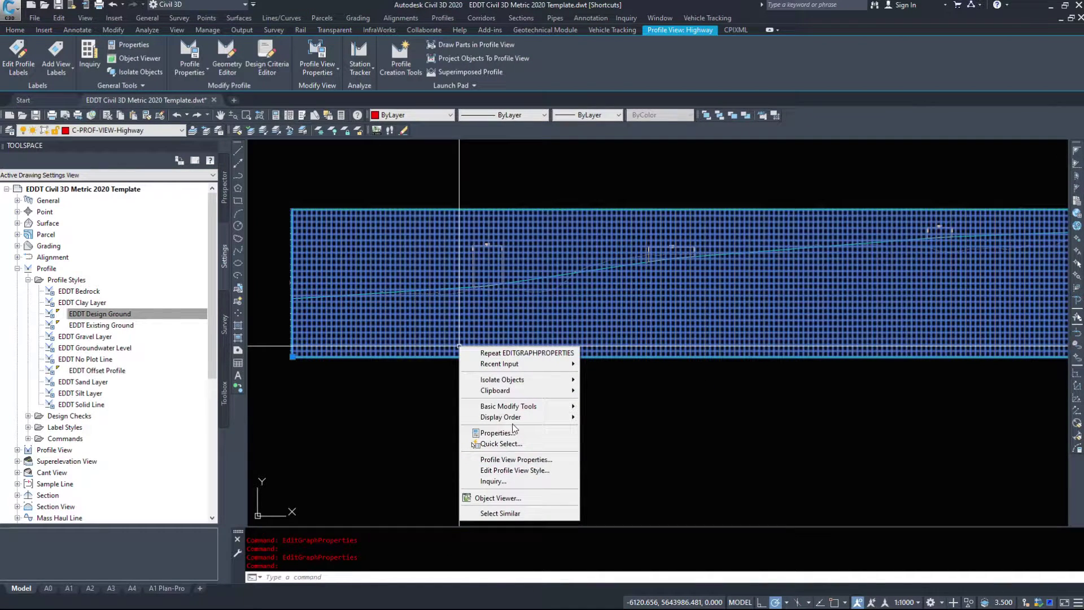
{"action": "left_click", "coordinate": [491, 433]}
{"action": "key", "text": "Escape"}
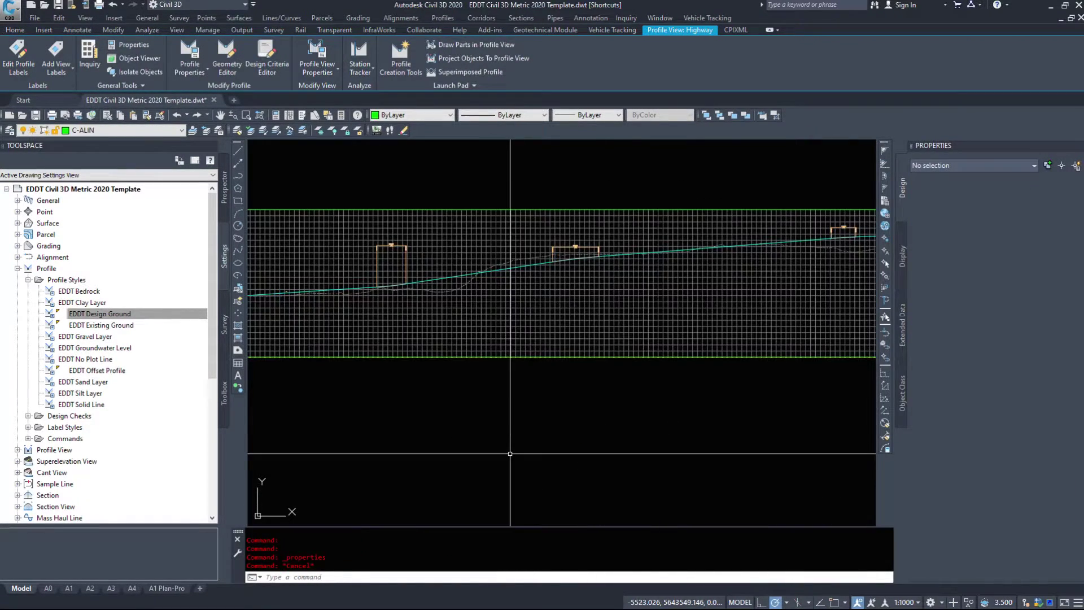
{"action": "left_click", "coordinate": [553, 327]}
{"action": "left_click", "coordinate": [498, 333]}
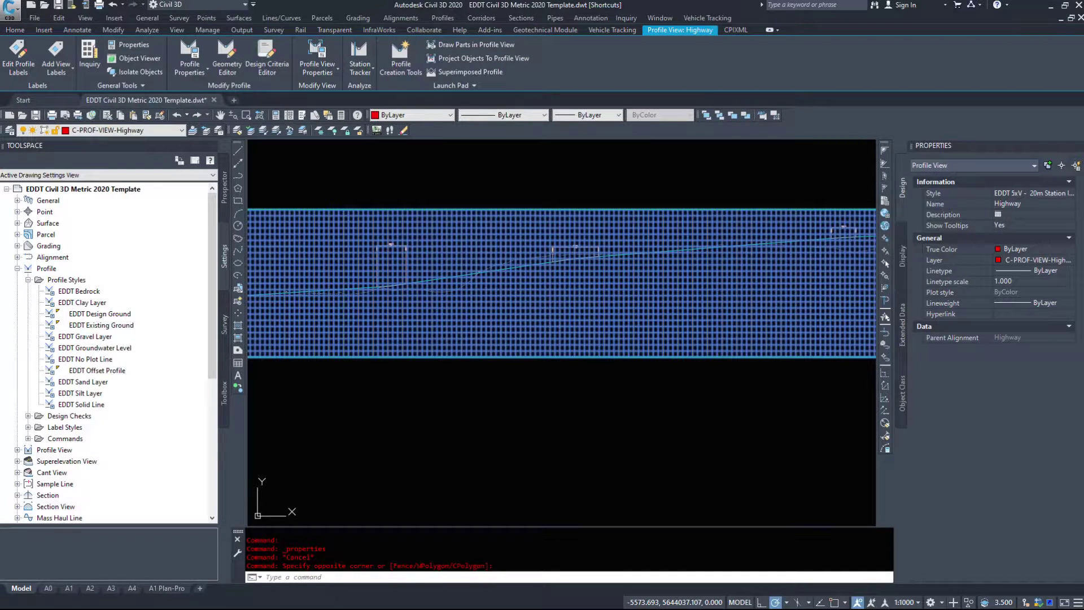
{"action": "key", "text": "Escape"}
{"action": "left_click", "coordinate": [846, 289]}
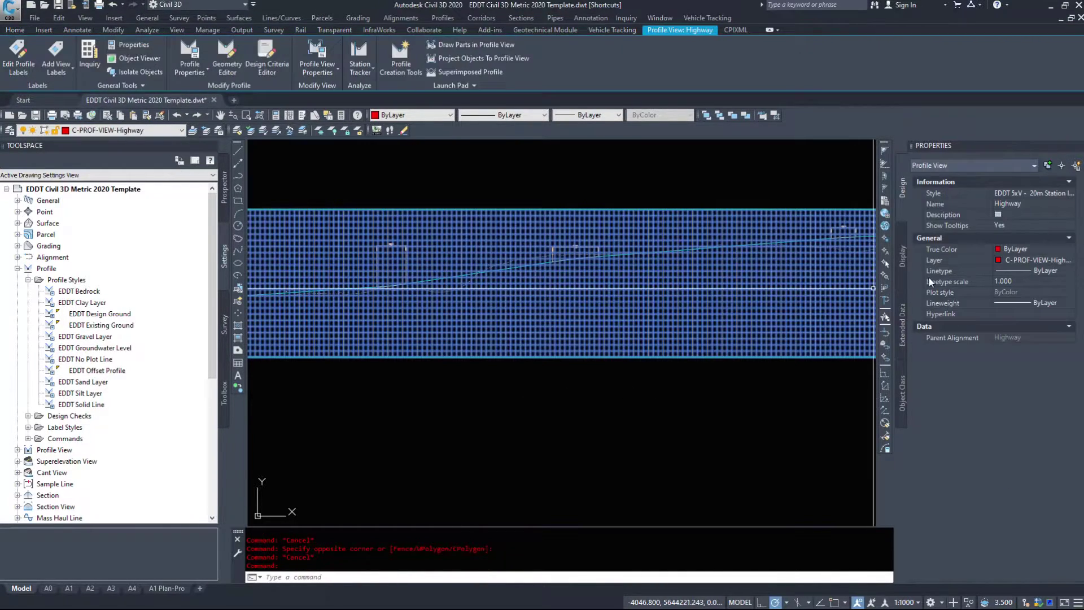
Switch the selected profile view's style to EDDT 10xV - 100m Station Interval Right to Left
{"action": "left_click", "coordinate": [1021, 195]}
{"action": "left_click", "coordinate": [1021, 195]}
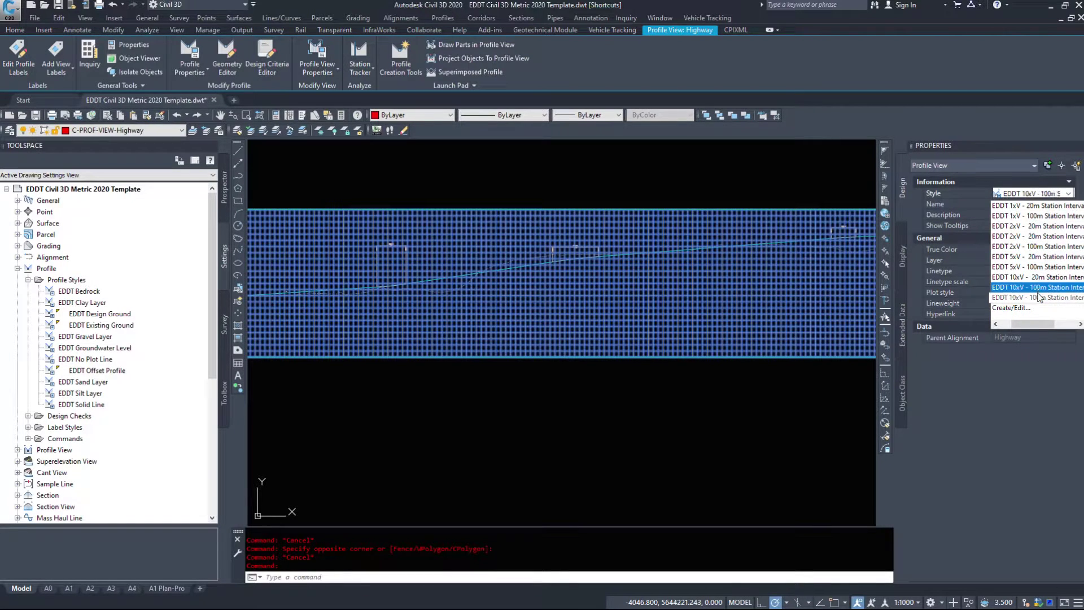
{"action": "left_click", "coordinate": [1039, 297]}
{"action": "scroll", "coordinate": [541, 422], "scroll_direction": "down", "scroll_amount": 3}
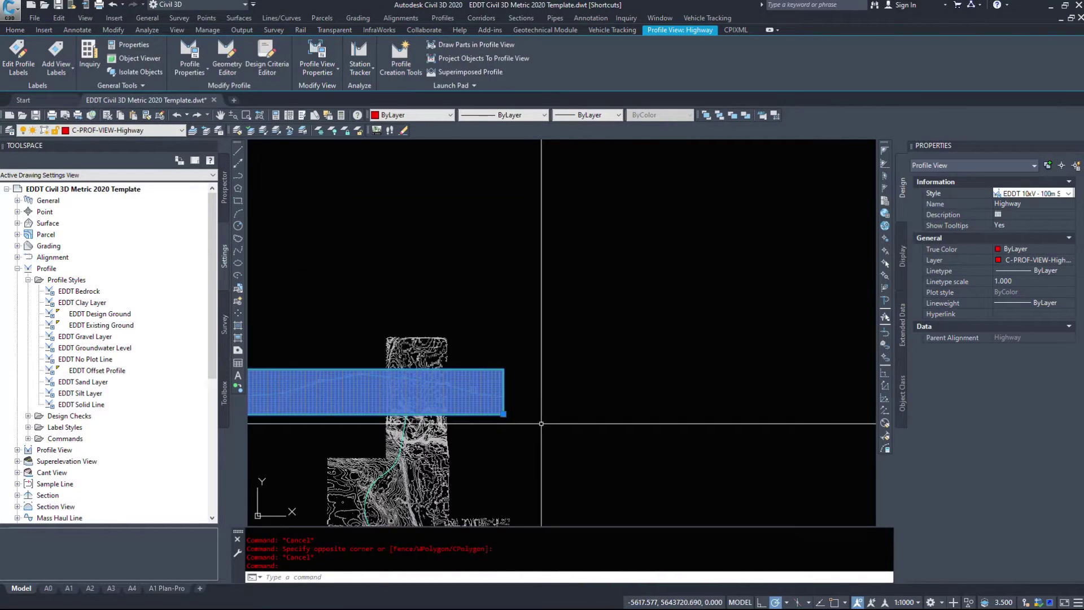
Set the selected profile view's style to EDDT 10xV - 100m Station Interval
{"action": "left_click", "coordinate": [1068, 193]}
{"action": "left_click", "coordinate": [1014, 287]}
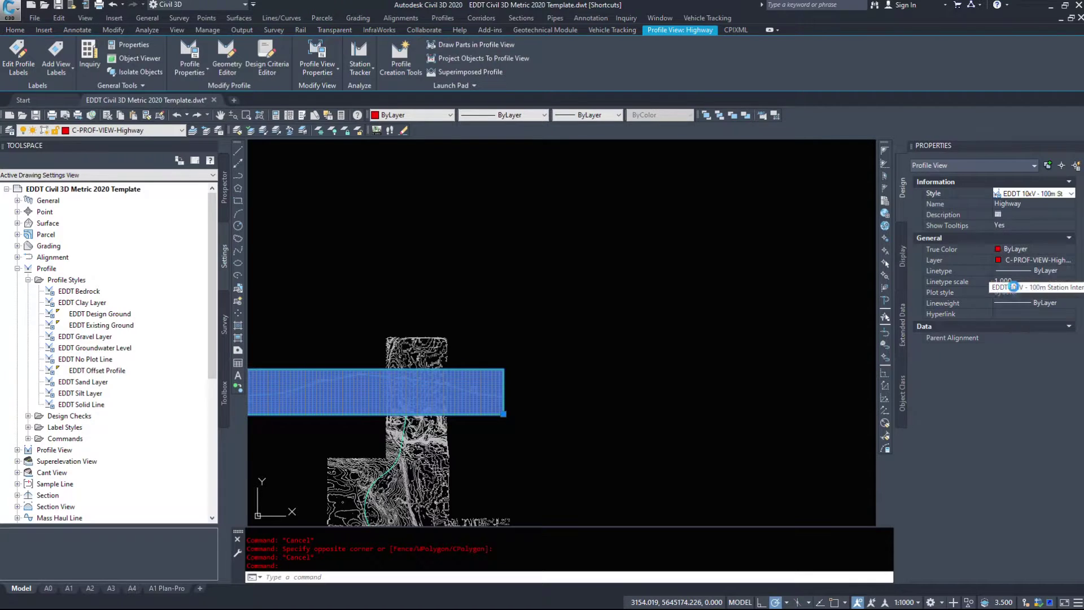
Deselect the Highway profile view, open its profile view properties, and display the station range settings
{"action": "key", "text": "Escape"}
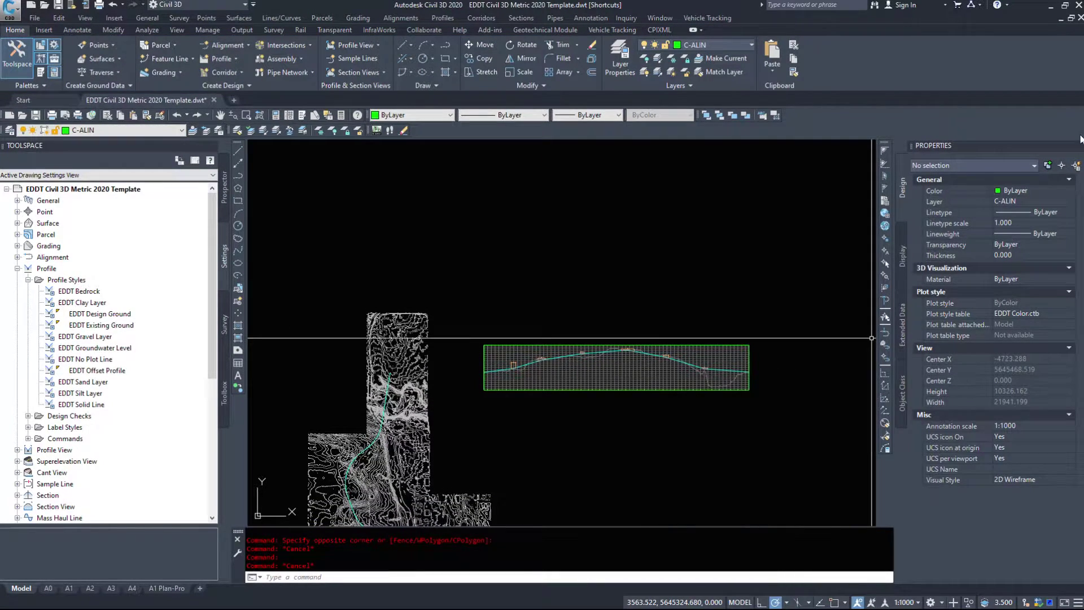
{"action": "scroll", "coordinate": [564, 302], "scroll_direction": "up", "scroll_amount": 3}
{"action": "key", "text": "F3"}
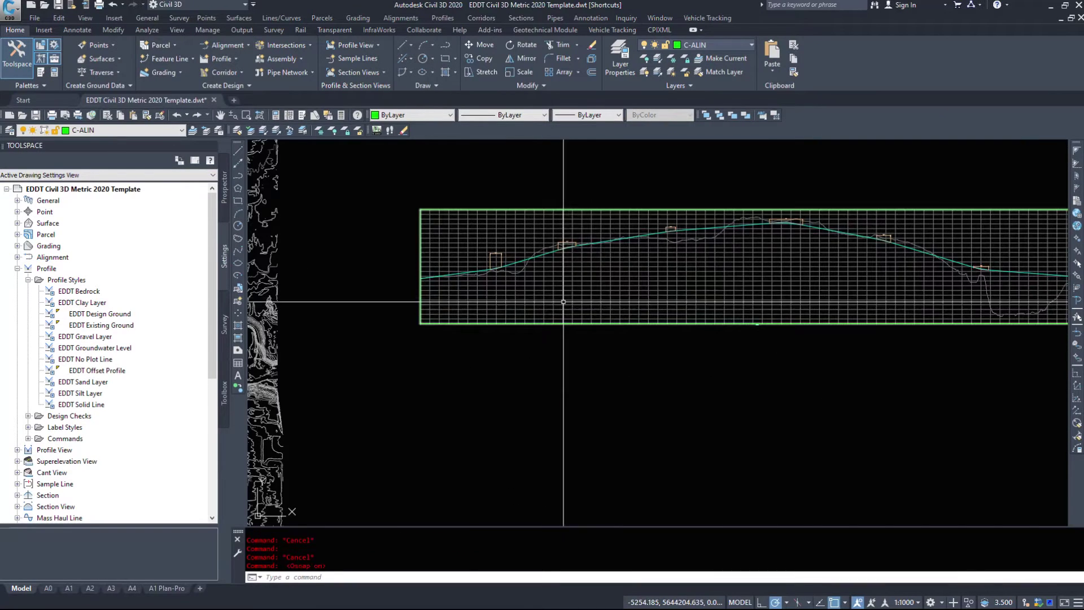
{"action": "left_click", "coordinate": [564, 302]}
{"action": "right_click", "coordinate": [499, 345]}
{"action": "left_click", "coordinate": [547, 459]}
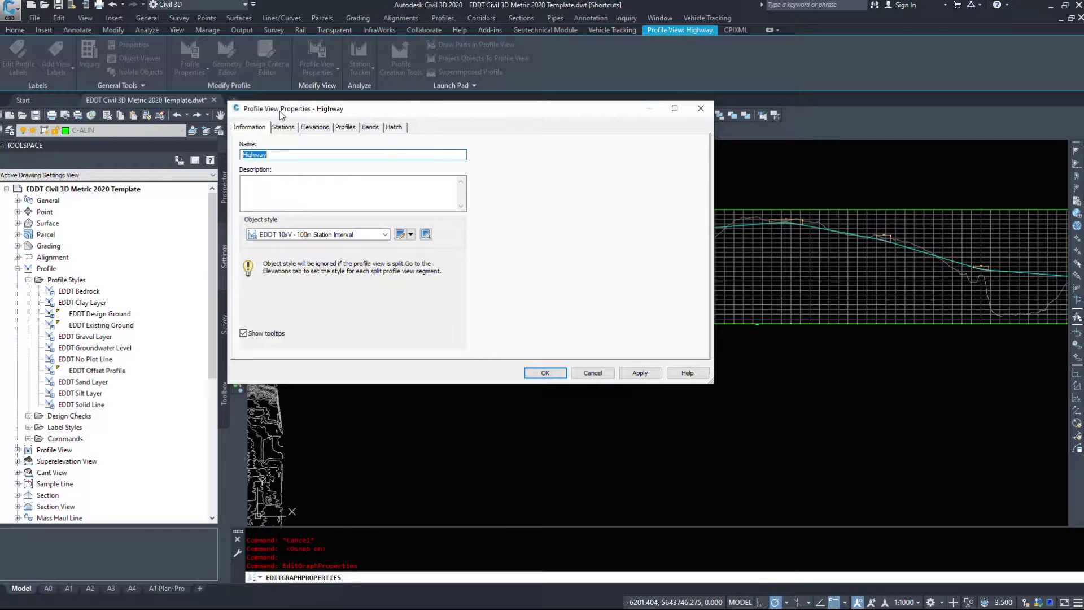
{"action": "left_click_drag", "start_coordinate": [280, 115], "coordinate": [102, 125]}
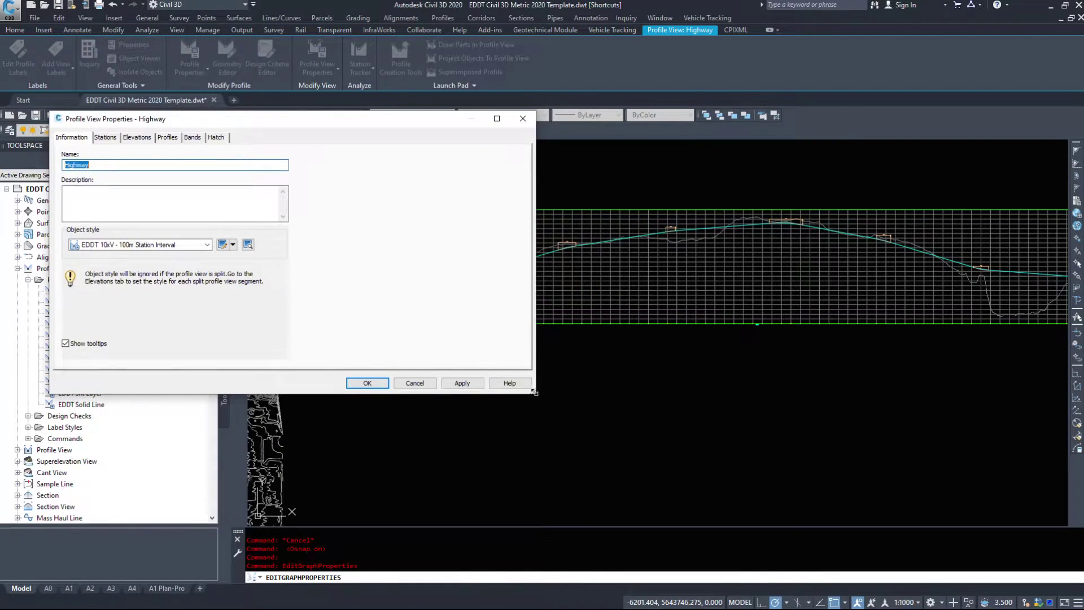
{"action": "left_click_drag", "start_coordinate": [534, 392], "coordinate": [529, 411]}
{"action": "left_click", "coordinate": [109, 138]}
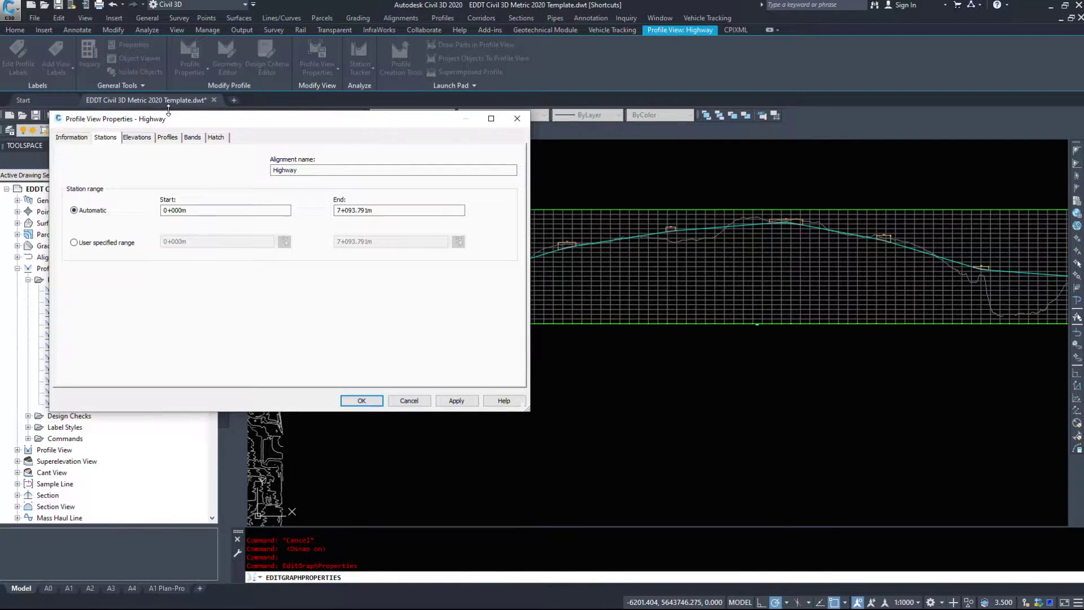
{"action": "left_click_drag", "start_coordinate": [168, 120], "coordinate": [167, 192]}
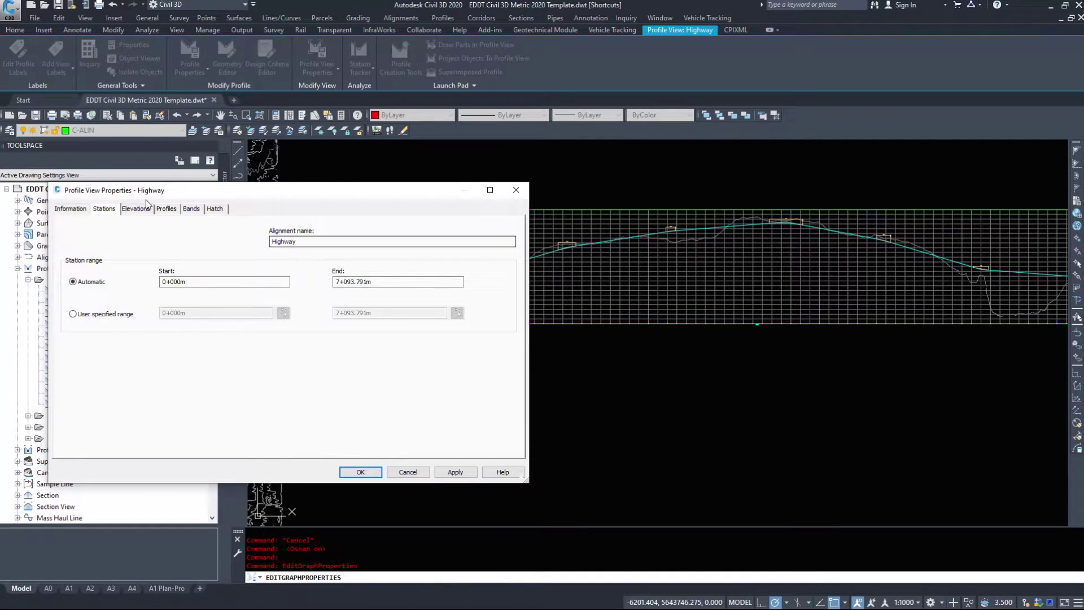
Limit the Highway profile view to a user specified station range from 2+000m to 4+000m
{"action": "left_click_drag", "start_coordinate": [237, 280], "coordinate": [160, 290]}
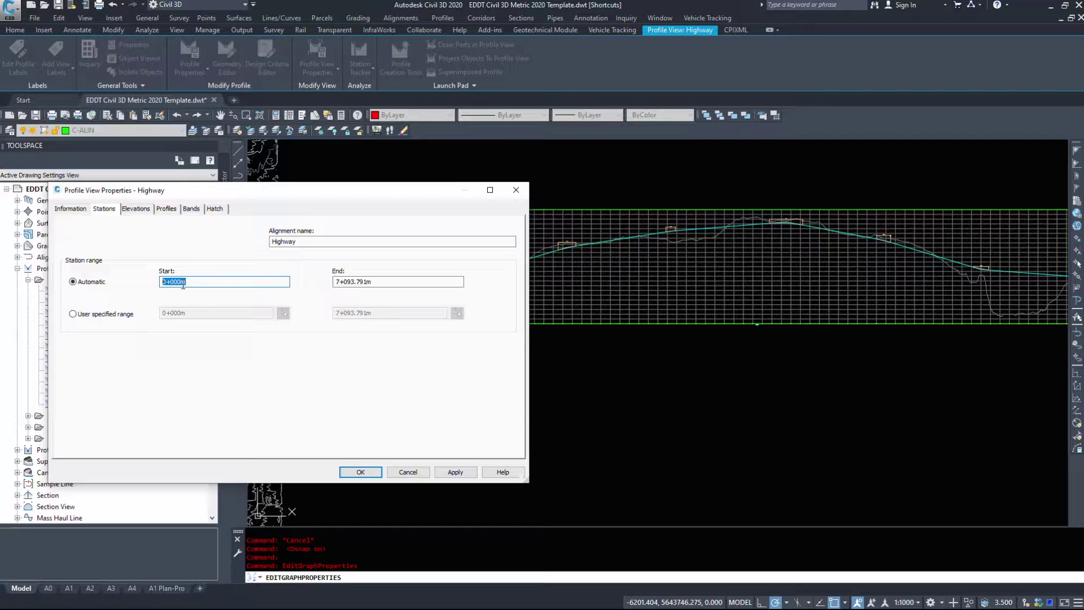
{"action": "left_click", "coordinate": [96, 315]}
{"action": "left_click", "coordinate": [191, 311]}
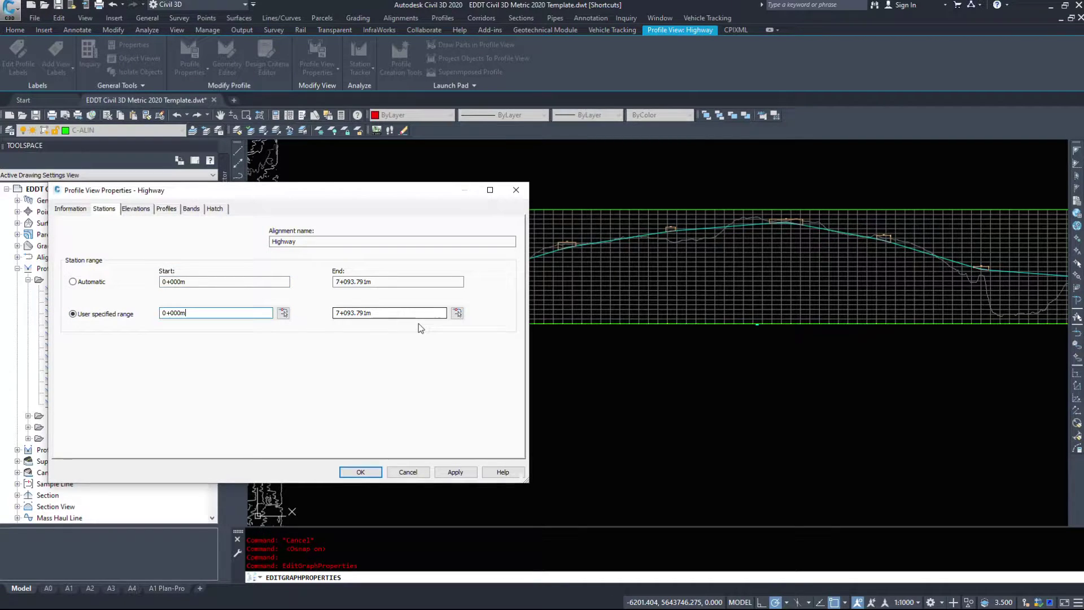
{"action": "left_click_drag", "start_coordinate": [220, 314], "coordinate": [72, 305]}
{"action": "key", "text": "Tab"}
{"action": "type", "text": "400"}
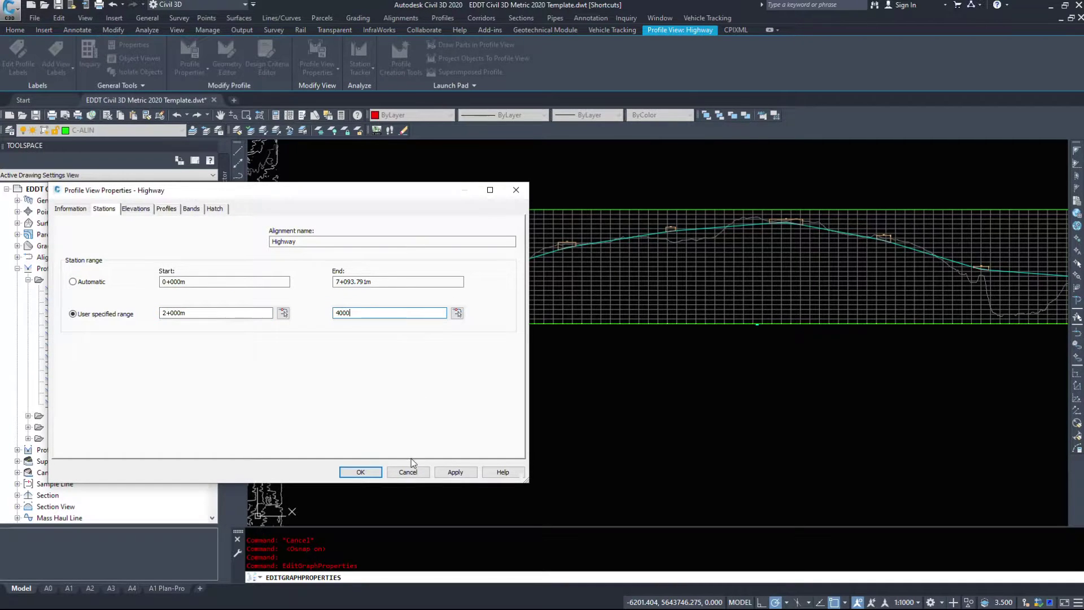
{"action": "type", "text": "0"}
{"action": "left_click", "coordinate": [360, 471]}
{"action": "middle_click_drag", "start_coordinate": [738, 281], "coordinate": [447, 346]}
{"action": "middle_click_drag", "start_coordinate": [455, 232], "coordinate": [597, 222]}
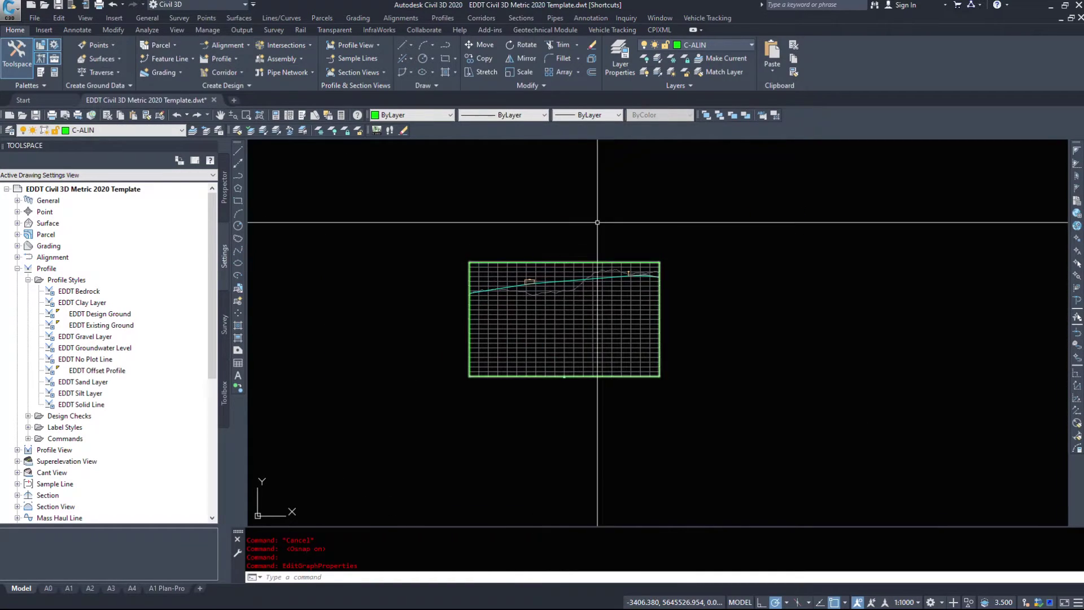
{"action": "middle_click_drag", "start_coordinate": [621, 349], "coordinate": [766, 315]}
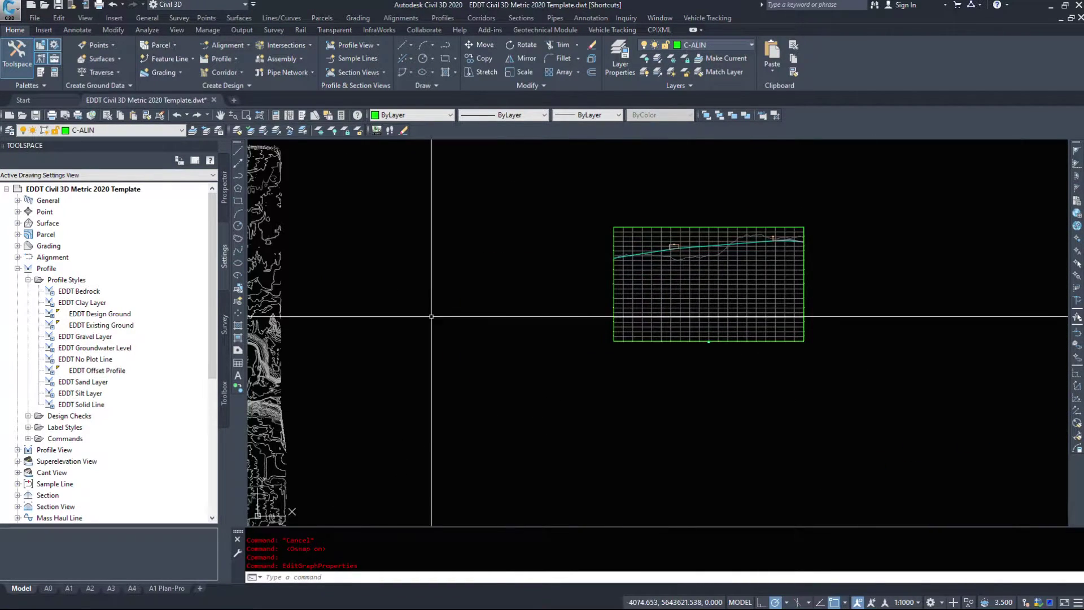
Reopen the Highway profile view's properties and apply the automatic station range
{"action": "left_click", "coordinate": [283, 195]}
{"action": "middle_click_drag", "start_coordinate": [593, 286], "coordinate": [448, 303]}
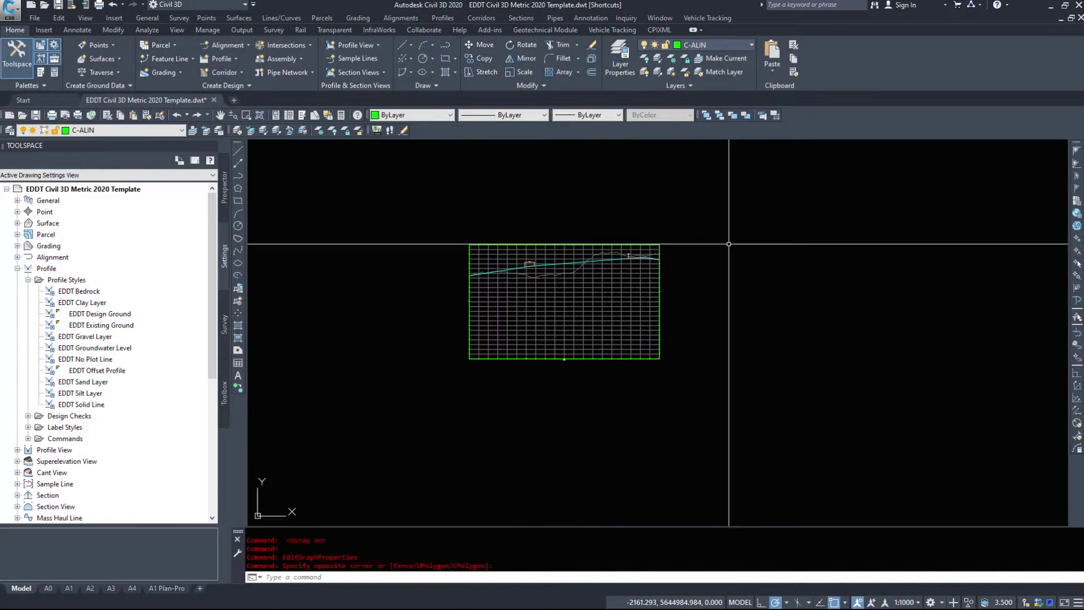
{"action": "left_click", "coordinate": [672, 193]}
{"action": "left_click", "coordinate": [501, 343]}
{"action": "right_click", "coordinate": [501, 344]}
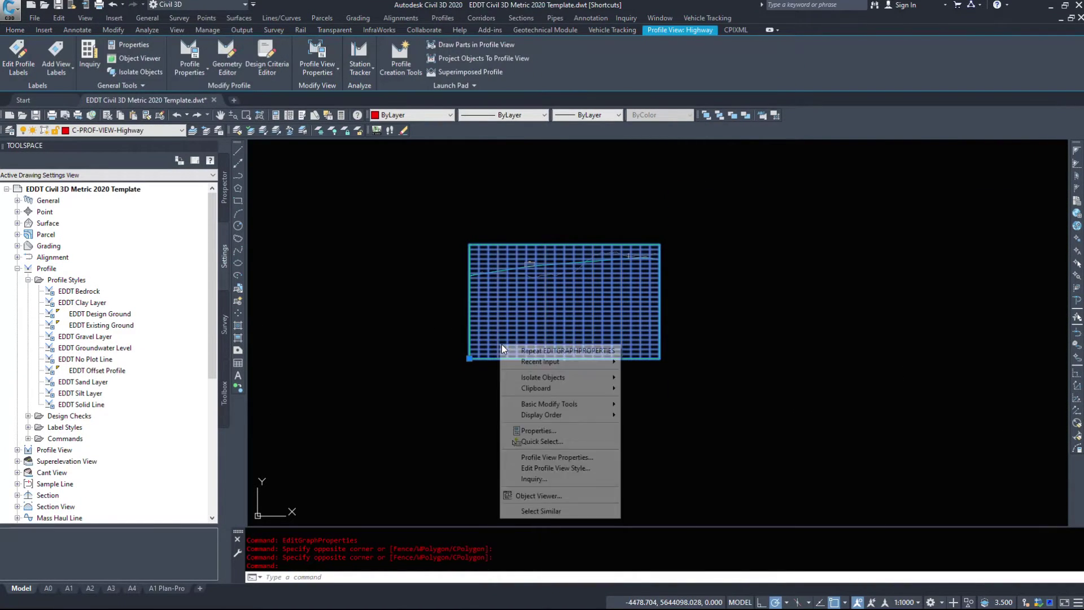
{"action": "left_click", "coordinate": [556, 459]}
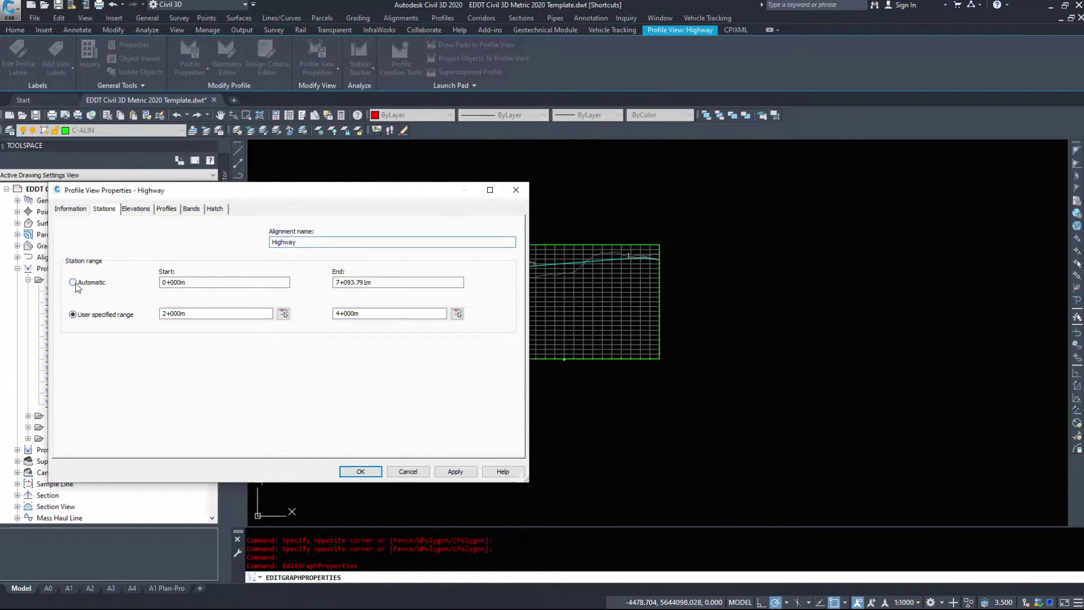
{"action": "left_click", "coordinate": [73, 283]}
{"action": "left_click", "coordinate": [454, 470]}
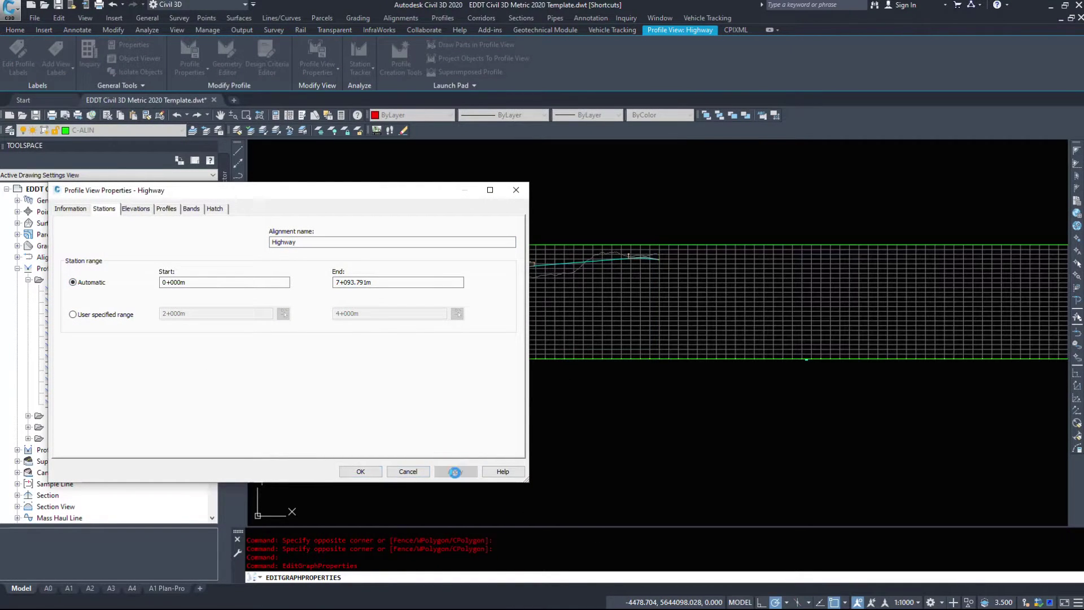
Reapply the user specified station range of 2+000m to 4+000m to the Highway profile view
{"action": "left_click", "coordinate": [144, 211]}
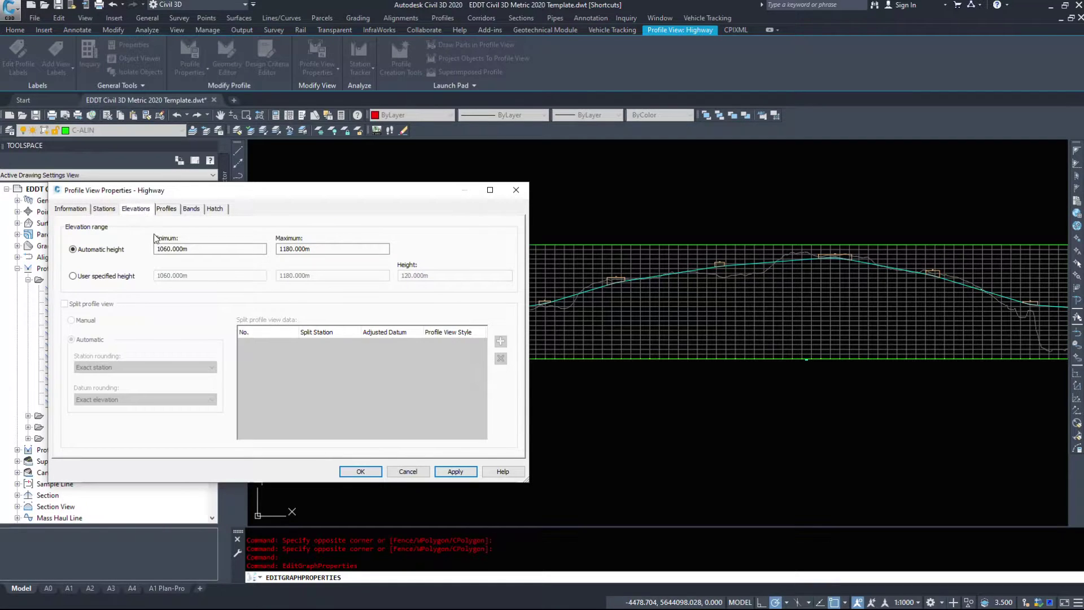
{"action": "left_click", "coordinate": [104, 210]}
{"action": "left_click", "coordinate": [118, 314]}
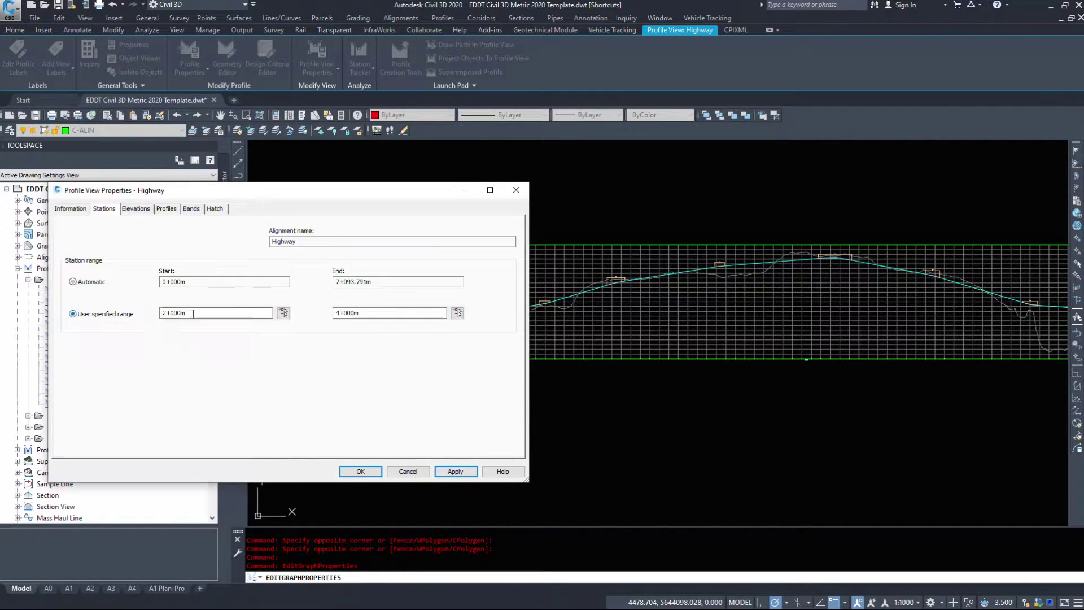
{"action": "left_click", "coordinate": [455, 471]}
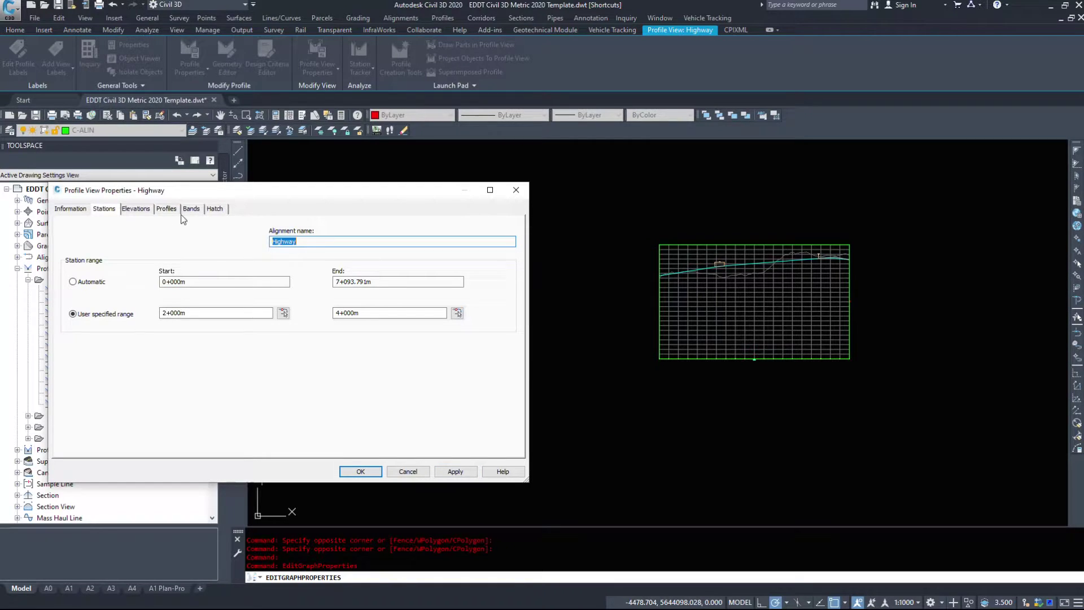
Switch the elevation range to user specified height and apply a minimum elevation of 1070 m
{"action": "left_click", "coordinate": [137, 210]}
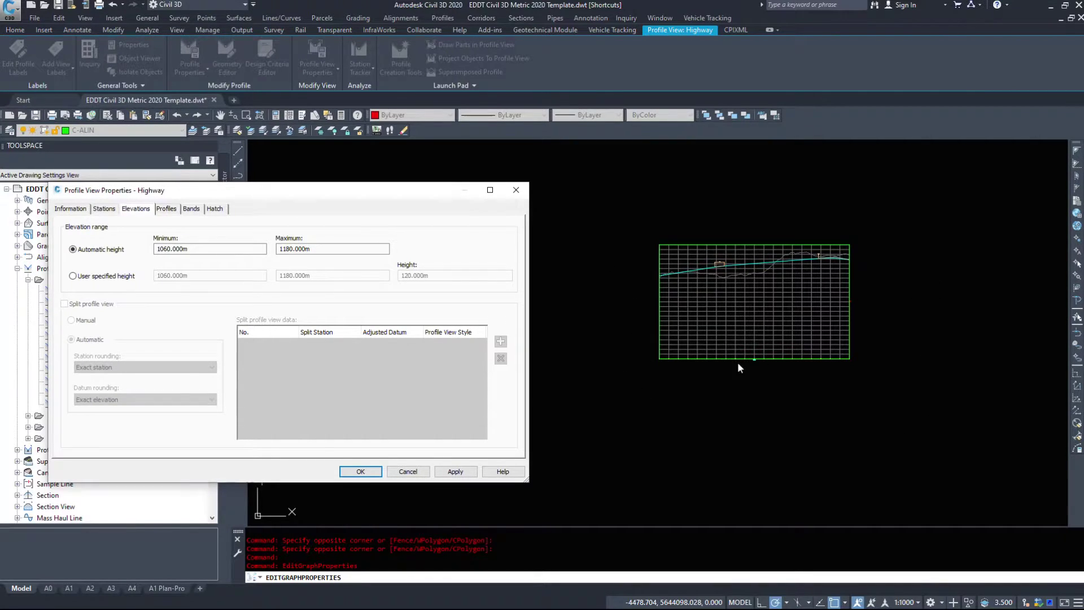
{"action": "left_click", "coordinate": [88, 278]}
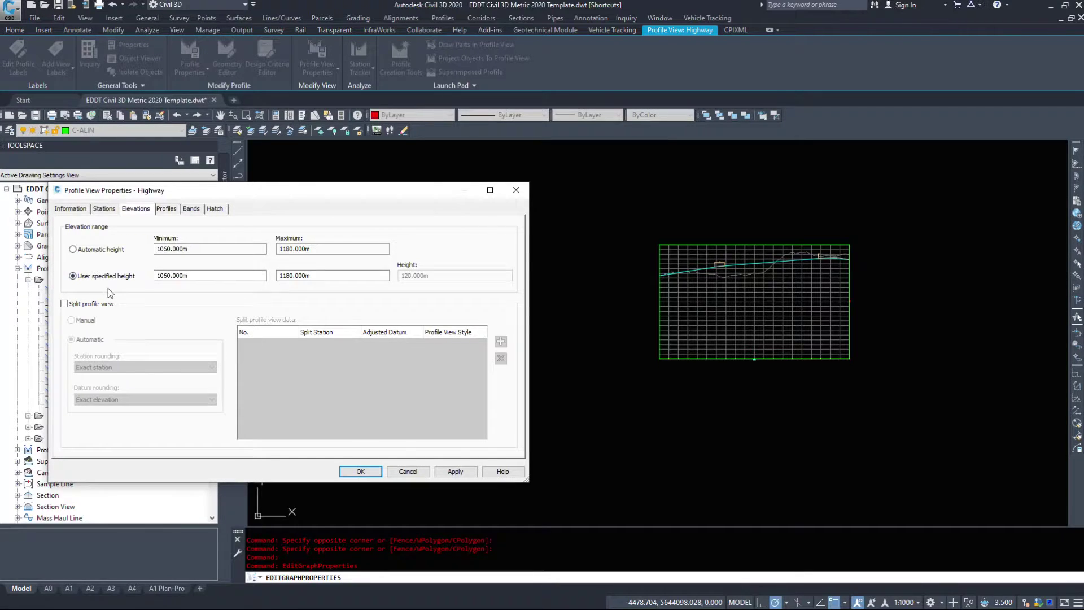
{"action": "double_click", "coordinate": [190, 275]}
{"action": "left_click", "coordinate": [470, 474]}
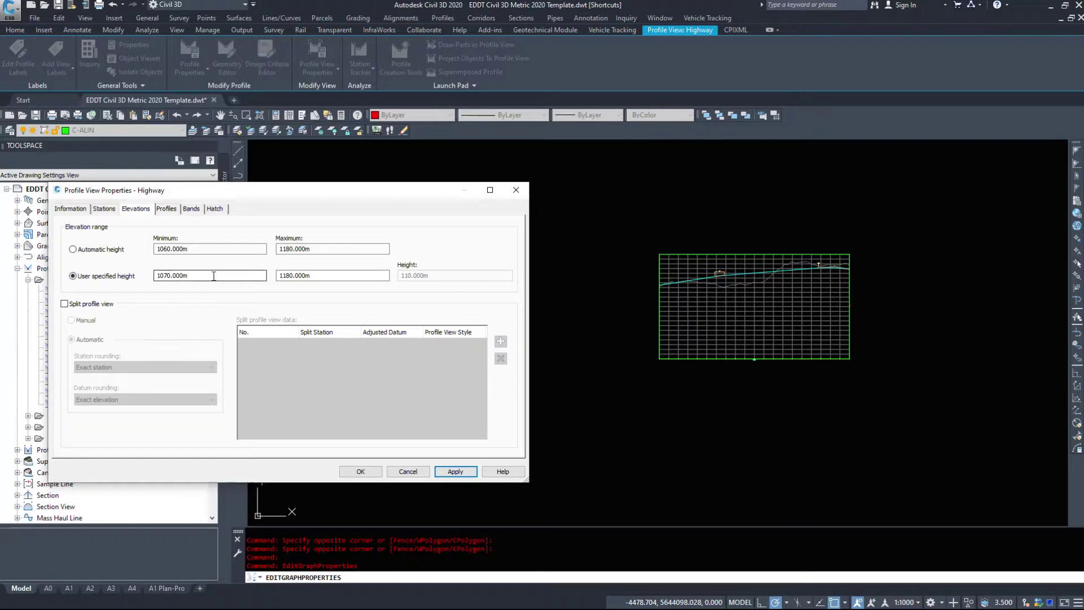
Raise the user specified minimum elevation to 1100 m and then to 1110 m, applying each value
{"action": "left_click_drag", "start_coordinate": [213, 277], "coordinate": [120, 284]}
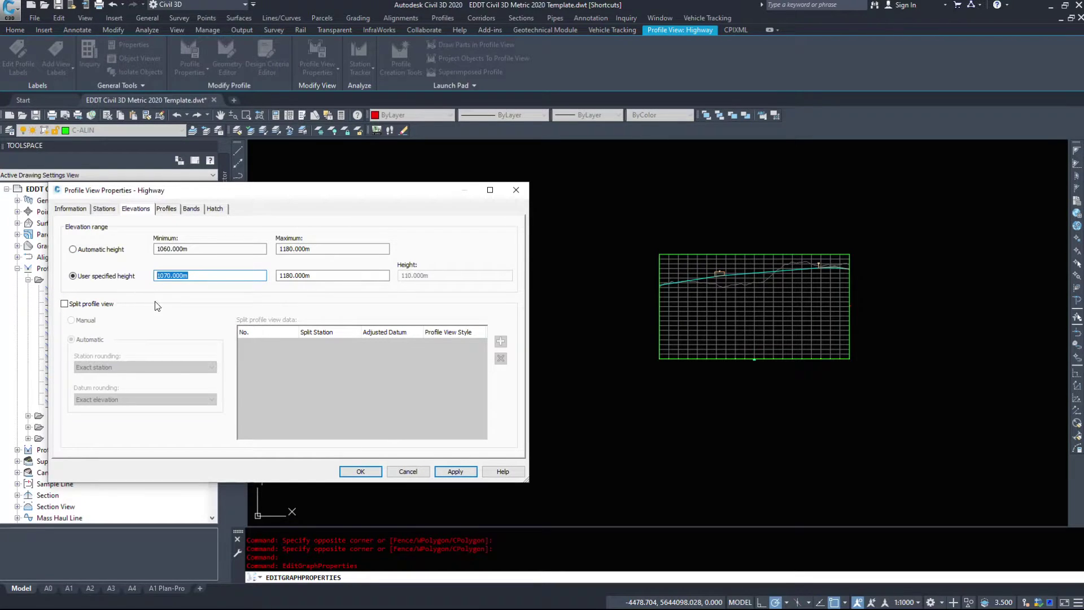
{"action": "left_click", "coordinate": [470, 475]}
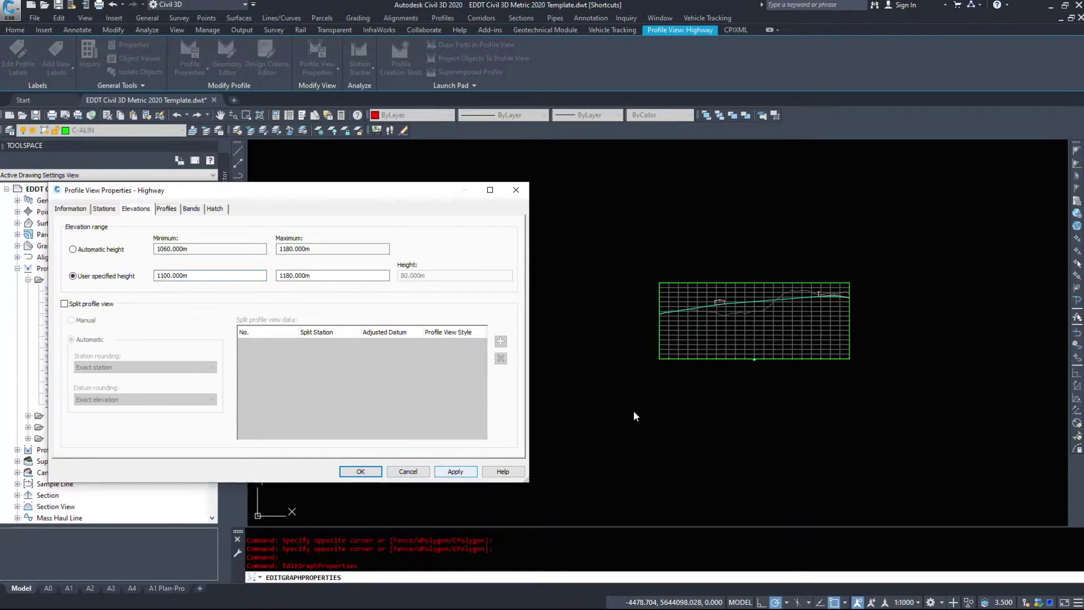
{"action": "left_click_drag", "start_coordinate": [214, 275], "coordinate": [154, 277]}
{"action": "type", "text": "1100"}
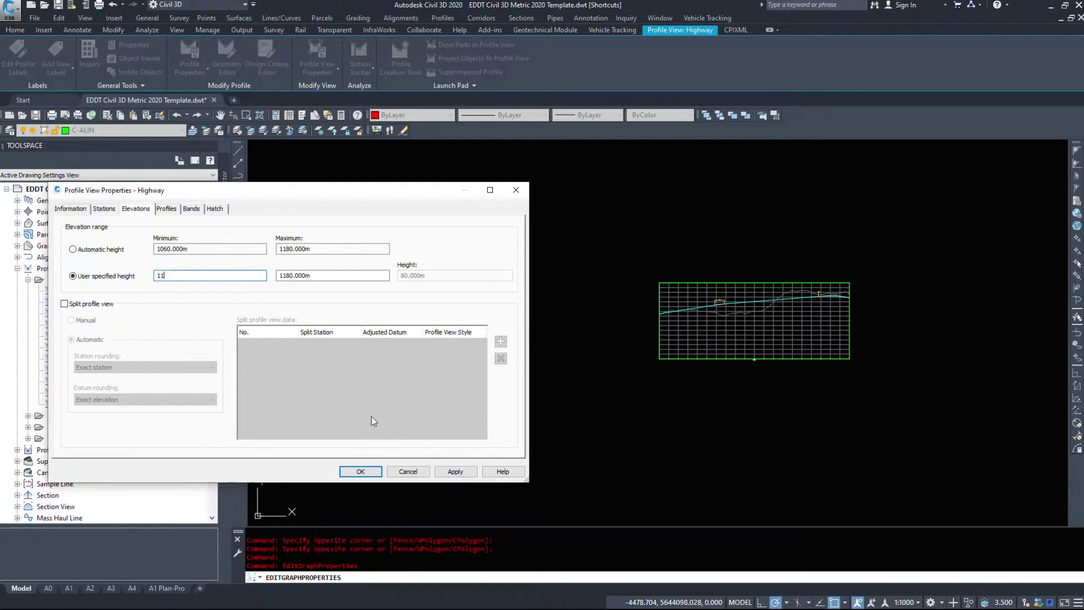
{"action": "left_click", "coordinate": [455, 471]}
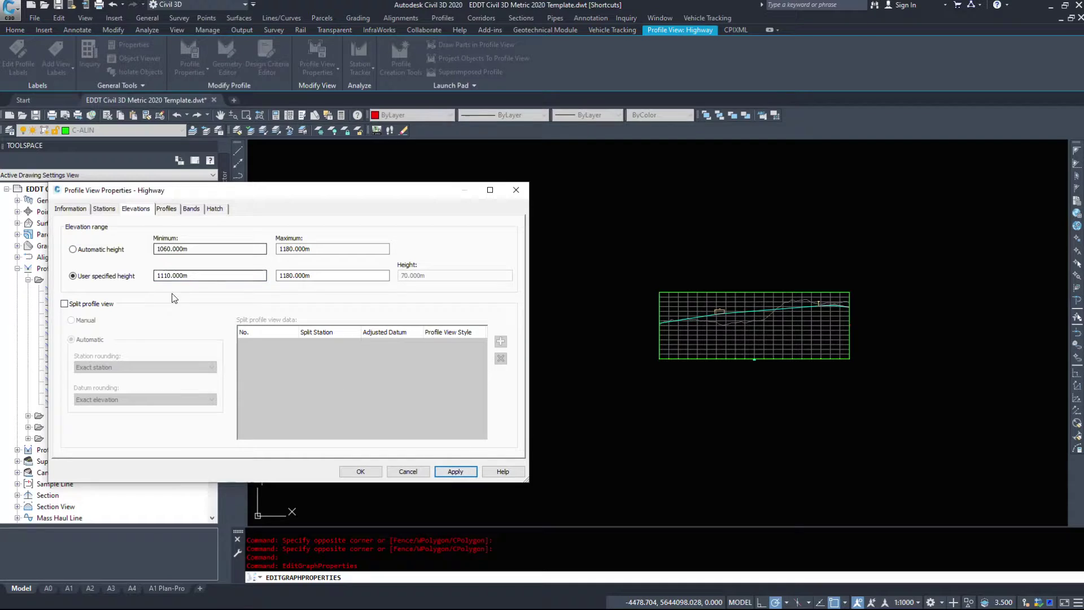
Apply a user specified minimum elevation of 1120 m and a maximum of 1190 m to the profile view
{"action": "left_click_drag", "start_coordinate": [192, 275], "coordinate": [73, 276]}
{"action": "type", "text": "1120"}
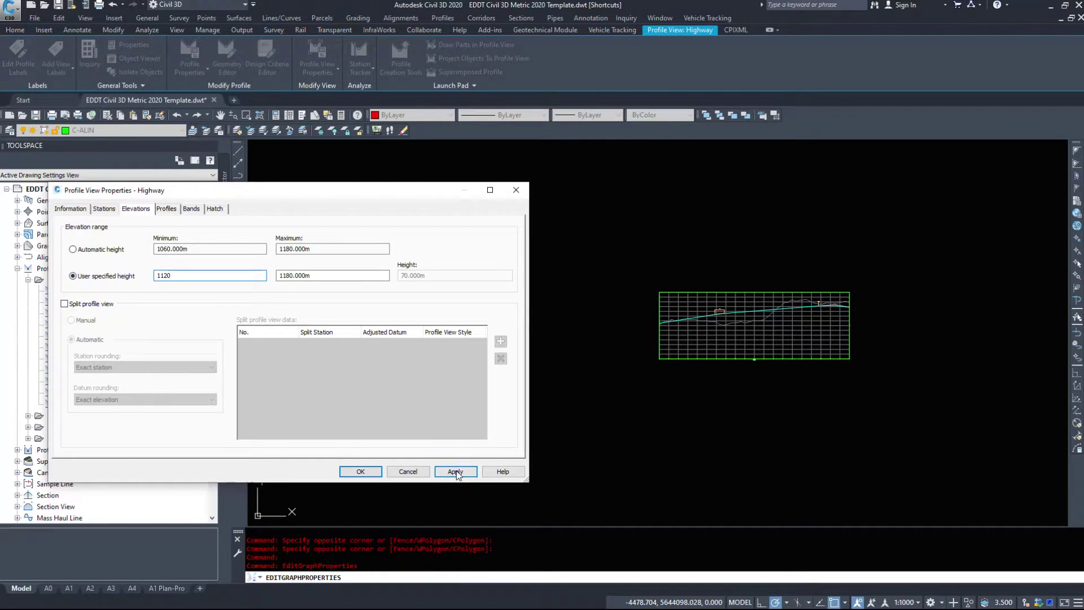
{"action": "left_click", "coordinate": [455, 472]}
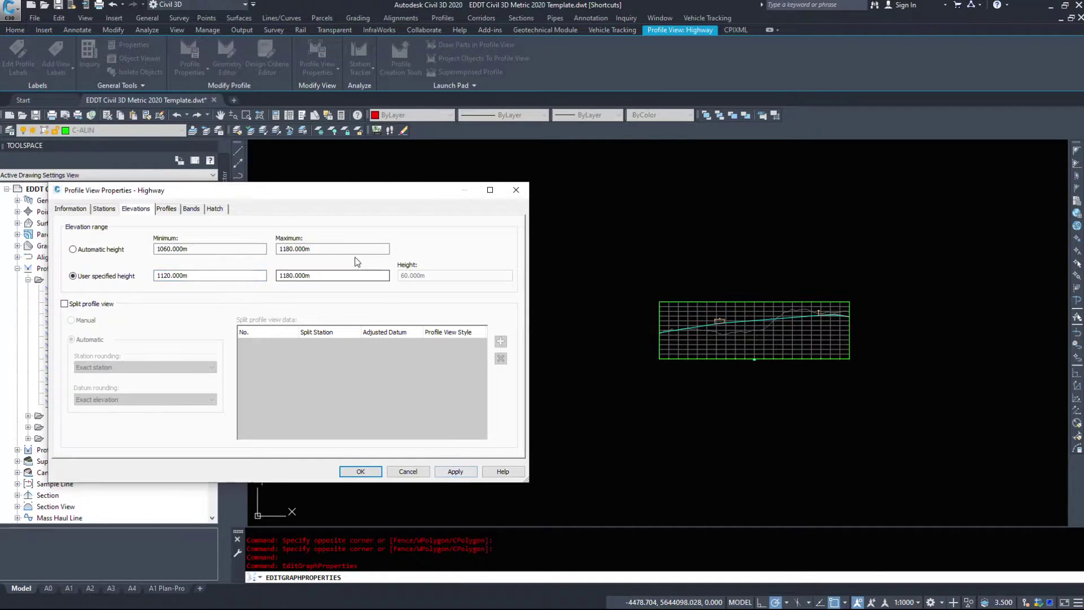
{"action": "double_click", "coordinate": [336, 279]}
{"action": "left_click", "coordinate": [452, 474]}
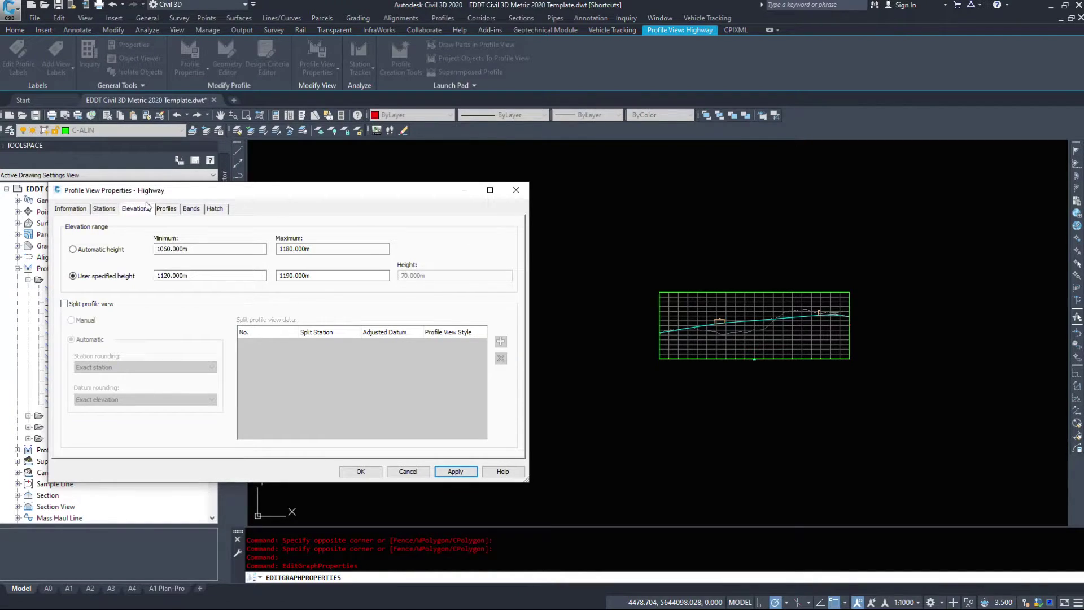
Set the profile view's station range back to automatic and apply it
{"action": "left_click", "coordinate": [104, 208]}
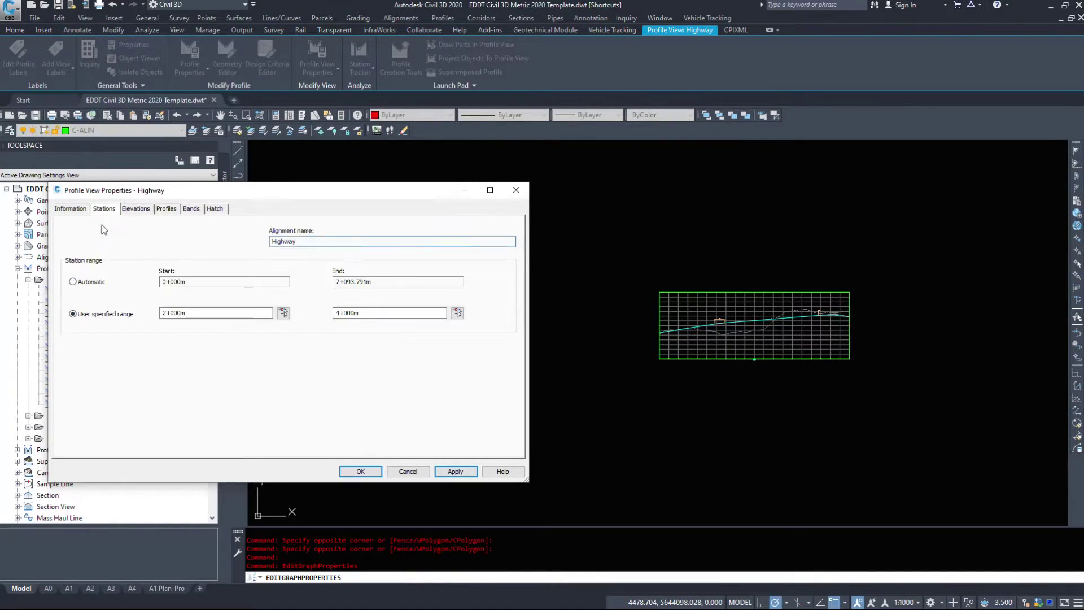
{"action": "left_click", "coordinate": [97, 287]}
{"action": "left_click", "coordinate": [455, 471]}
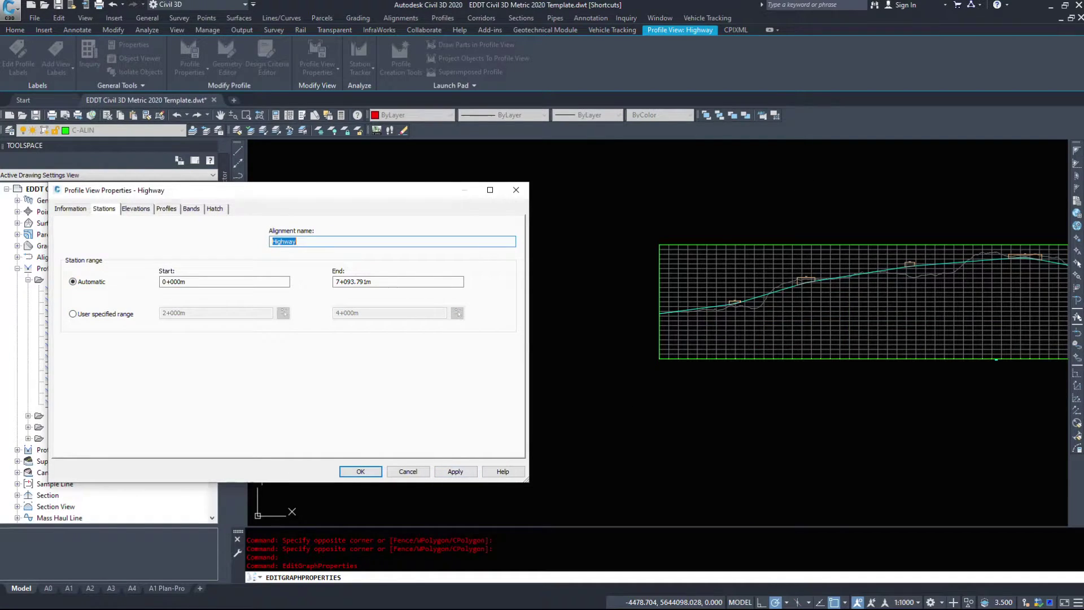
Switch the elevation range to user specified height and back to automatic height
{"action": "left_click", "coordinate": [140, 210]}
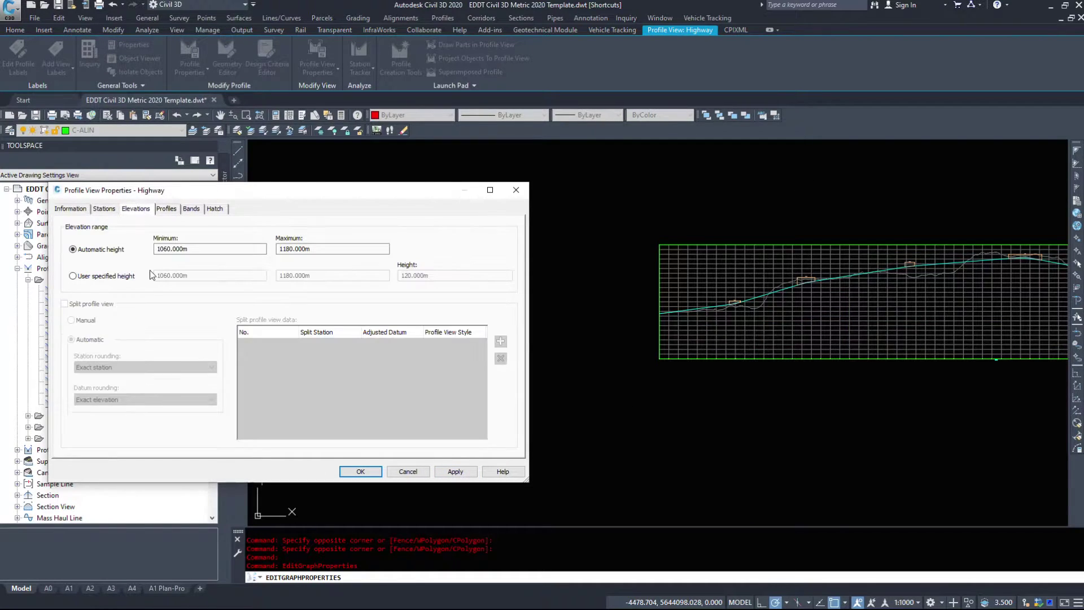
{"action": "left_click", "coordinate": [166, 209]}
{"action": "left_click", "coordinate": [134, 210]}
{"action": "left_click", "coordinate": [122, 276]}
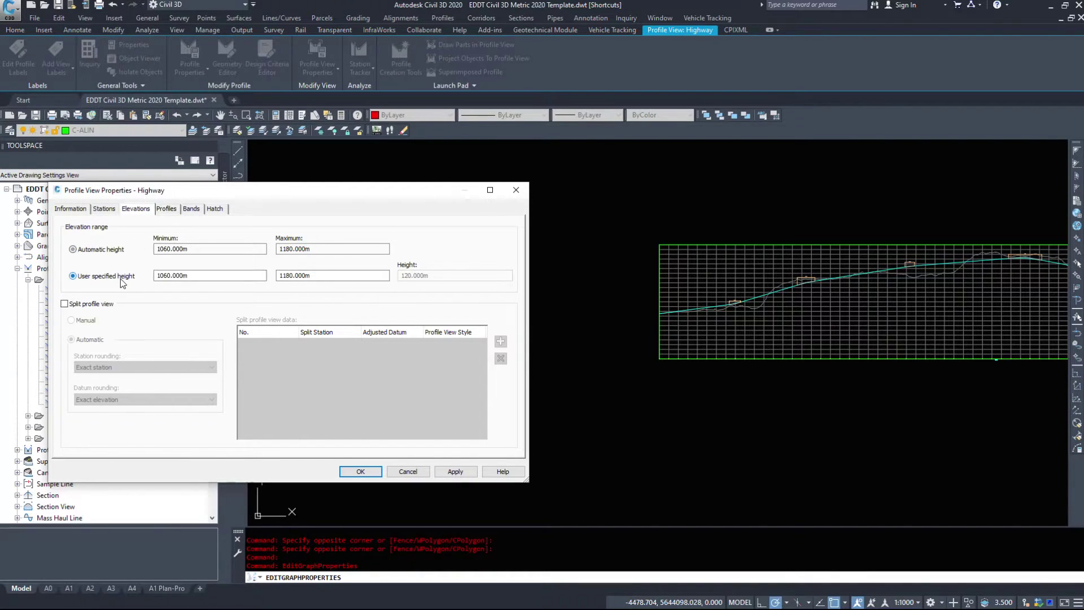
{"action": "left_click", "coordinate": [105, 250]}
Apply grid clipping to the second listed Highway profile and select that same profile for Split At
{"action": "left_click", "coordinate": [166, 209]}
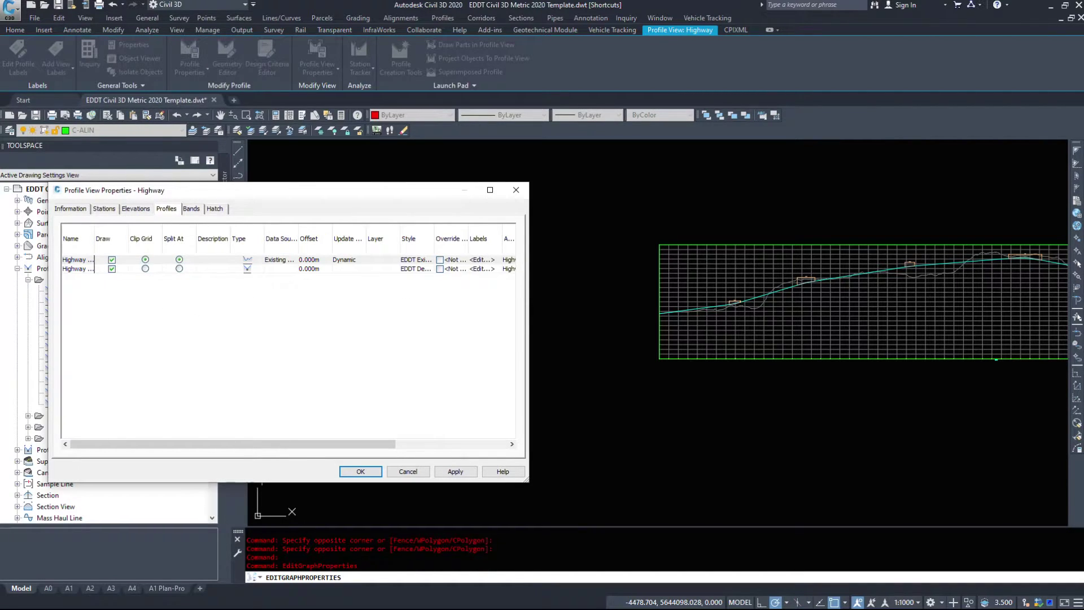
{"action": "left_click", "coordinate": [145, 268]}
{"action": "left_click", "coordinate": [455, 472]}
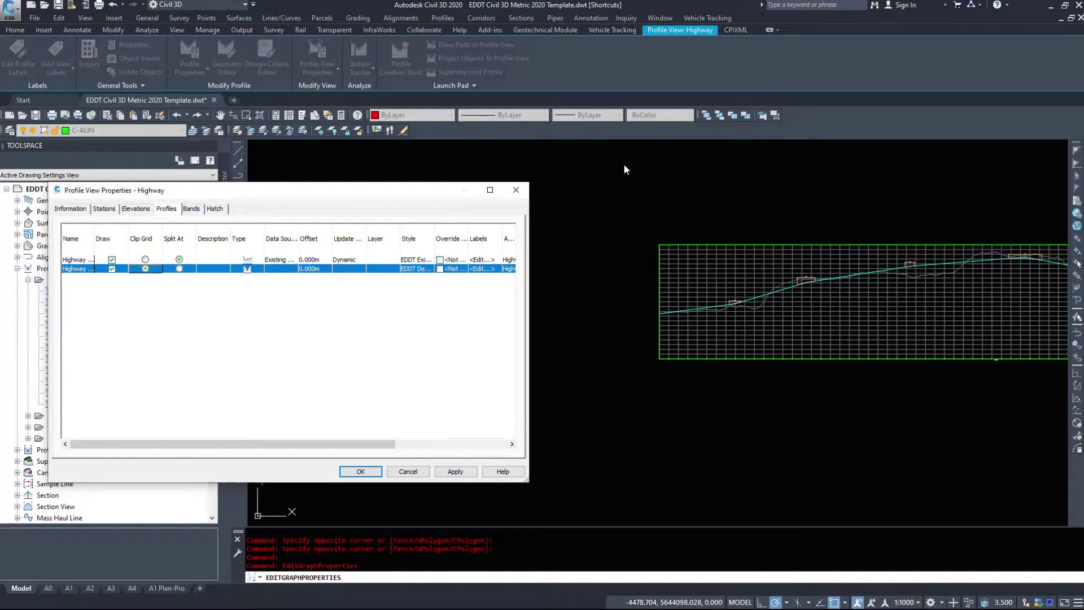
{"action": "left_click", "coordinate": [457, 473]}
{"action": "left_click", "coordinate": [179, 269]}
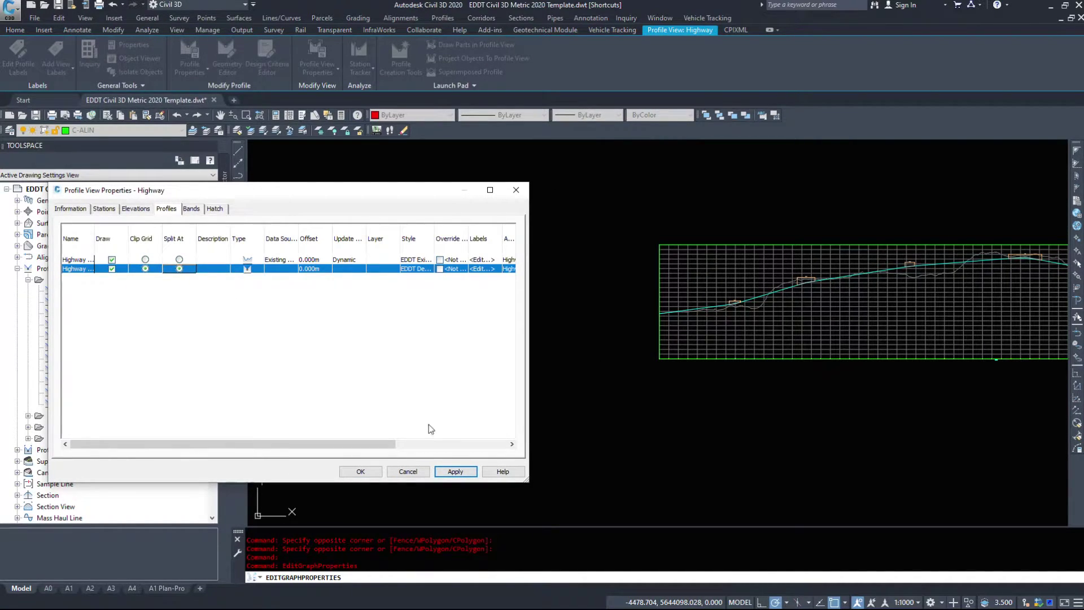
Apply the current profile settings and assign both Clip Grid and Split At to the first listed Highway profile
{"action": "left_click", "coordinate": [455, 472]}
{"action": "left_click", "coordinate": [156, 259]}
{"action": "left_click", "coordinate": [180, 260]}
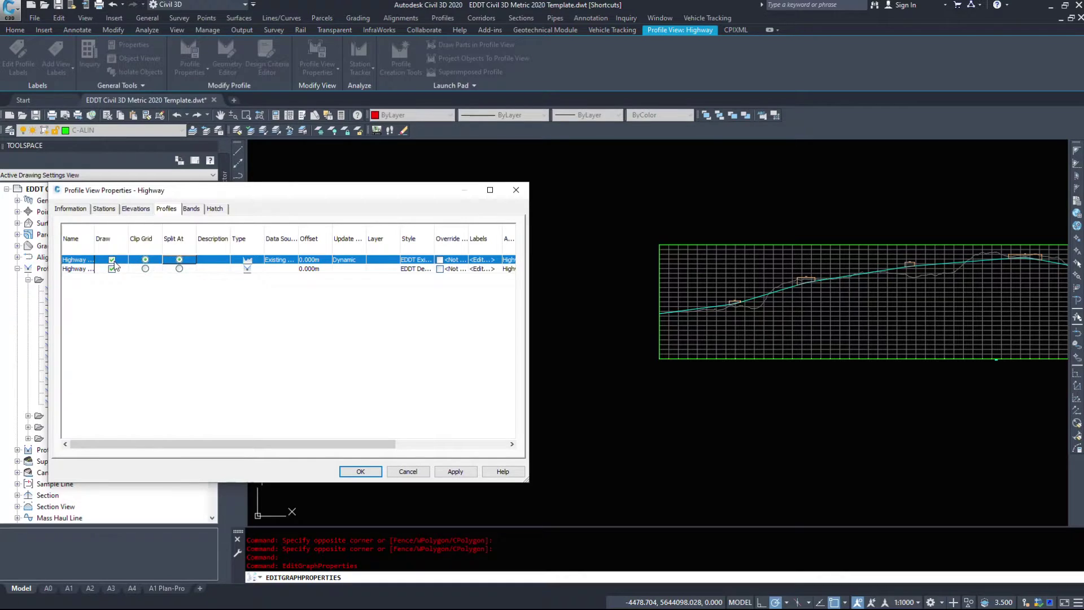
Turn off drawing of the existing ground and design ground profiles one at a time, applying each change and restoring both
{"action": "left_click", "coordinate": [111, 259]}
{"action": "left_click", "coordinate": [445, 471]}
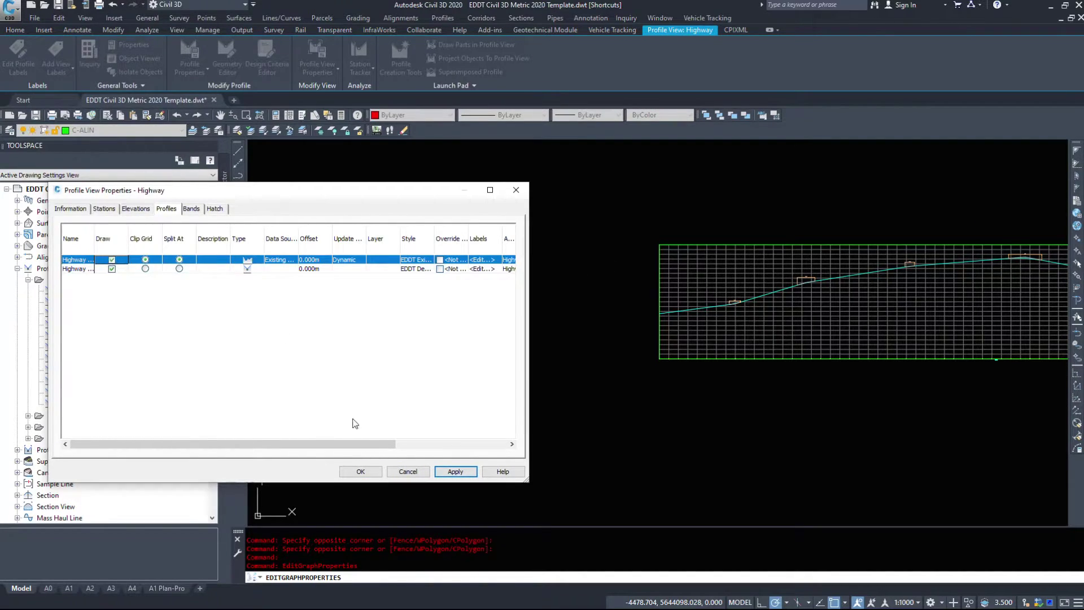
{"action": "left_click", "coordinate": [111, 269]}
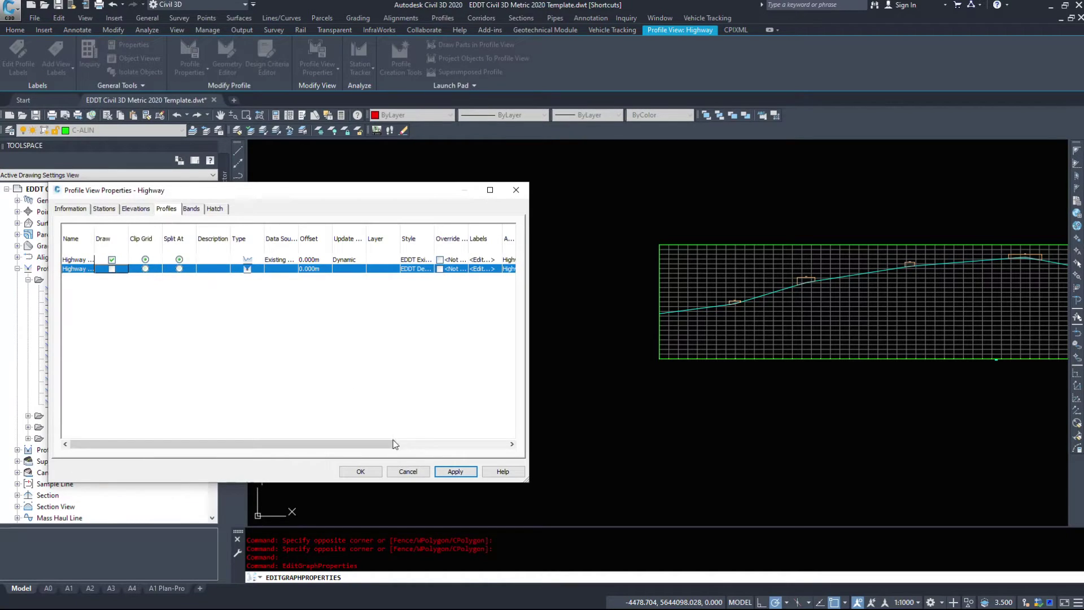
{"action": "left_click", "coordinate": [455, 471]}
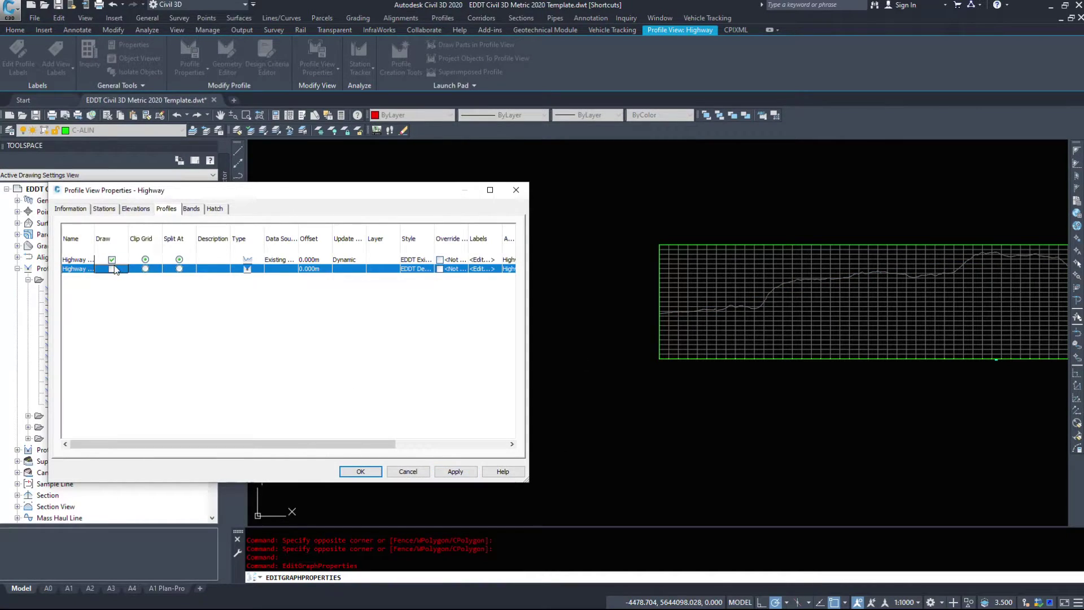
{"action": "left_click", "coordinate": [456, 471]}
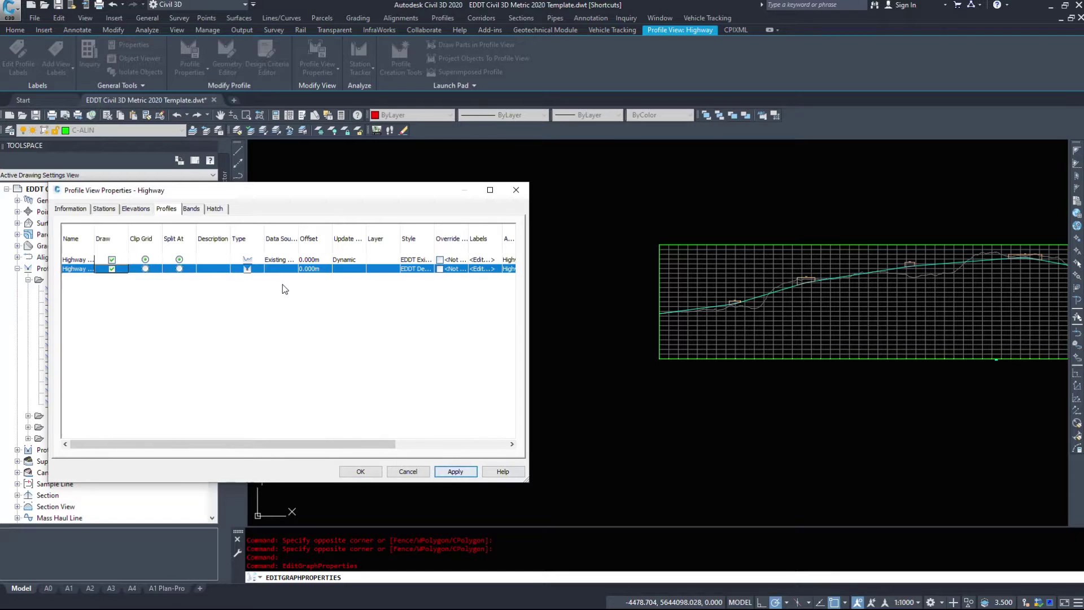
Examine the type, data source, update mode and available layers of the listed Highway profiles without changing them
{"action": "left_click", "coordinate": [247, 269]}
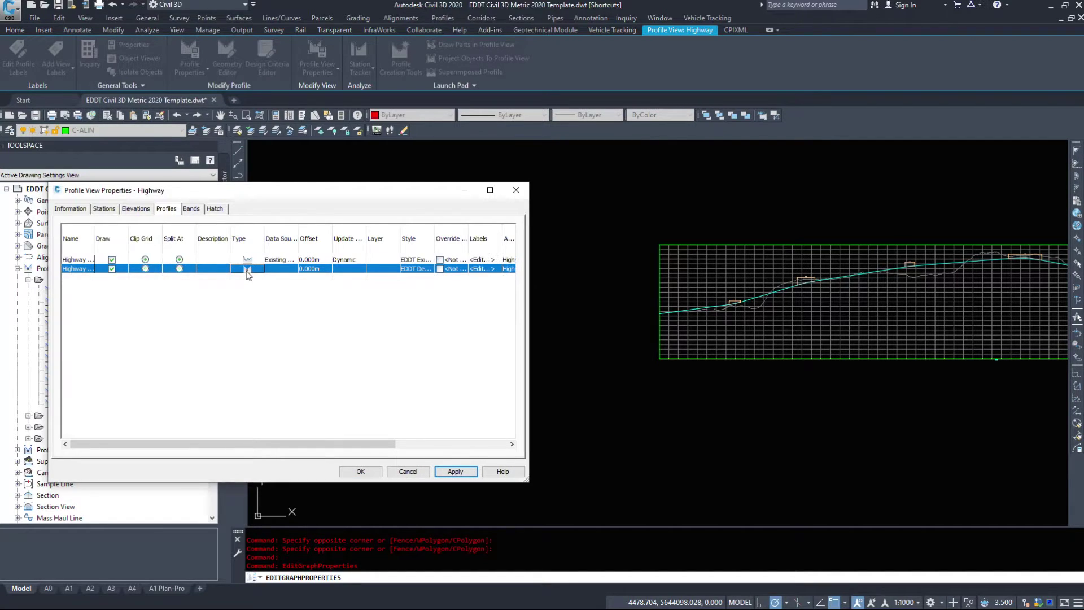
{"action": "left_click", "coordinate": [248, 260]}
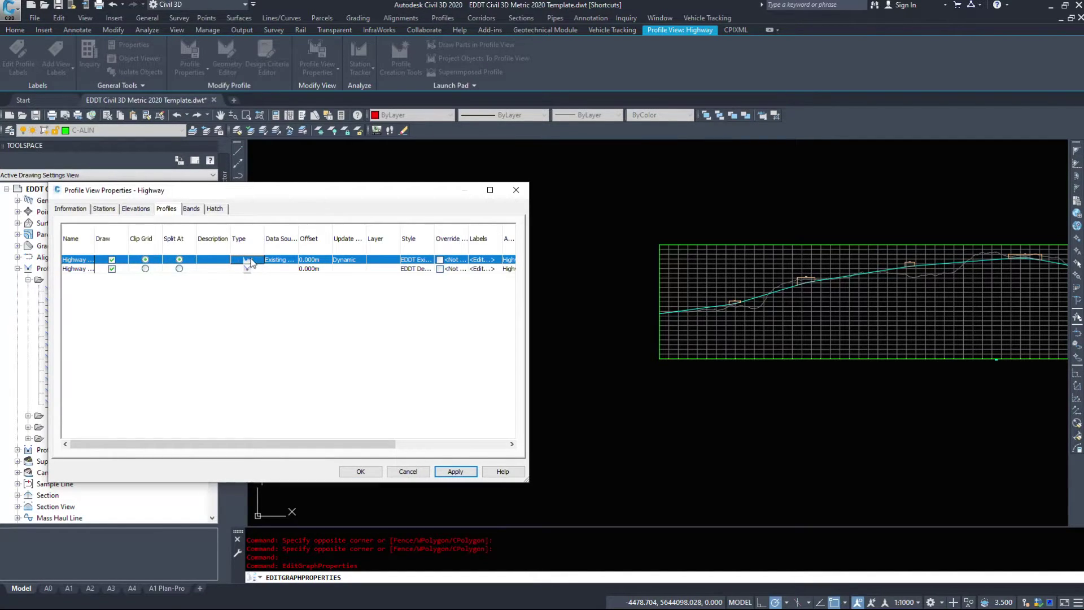
{"action": "left_click", "coordinate": [248, 270]}
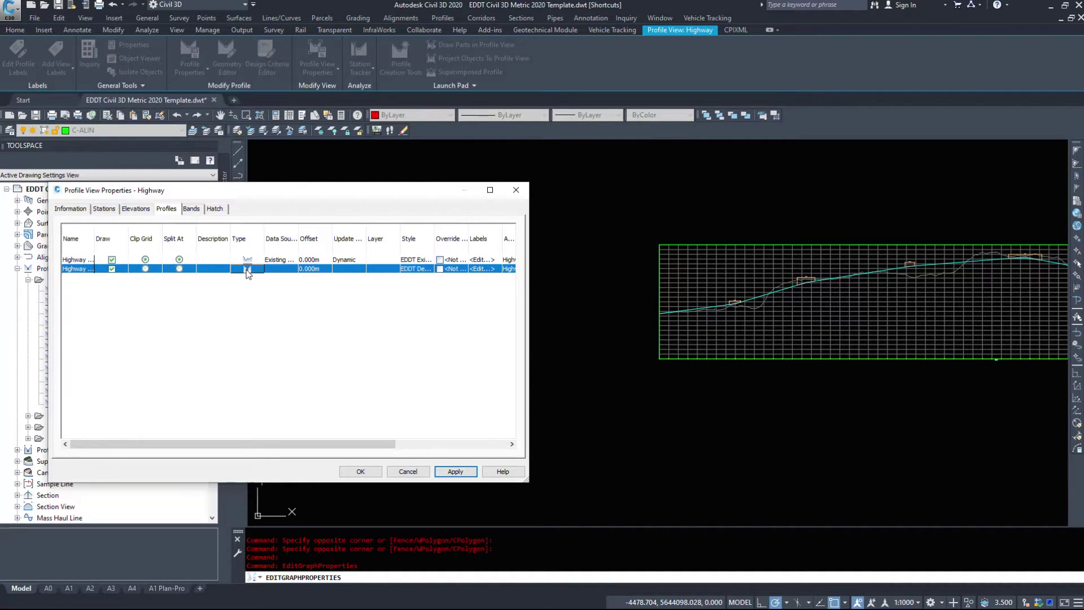
{"action": "left_click", "coordinate": [288, 260]}
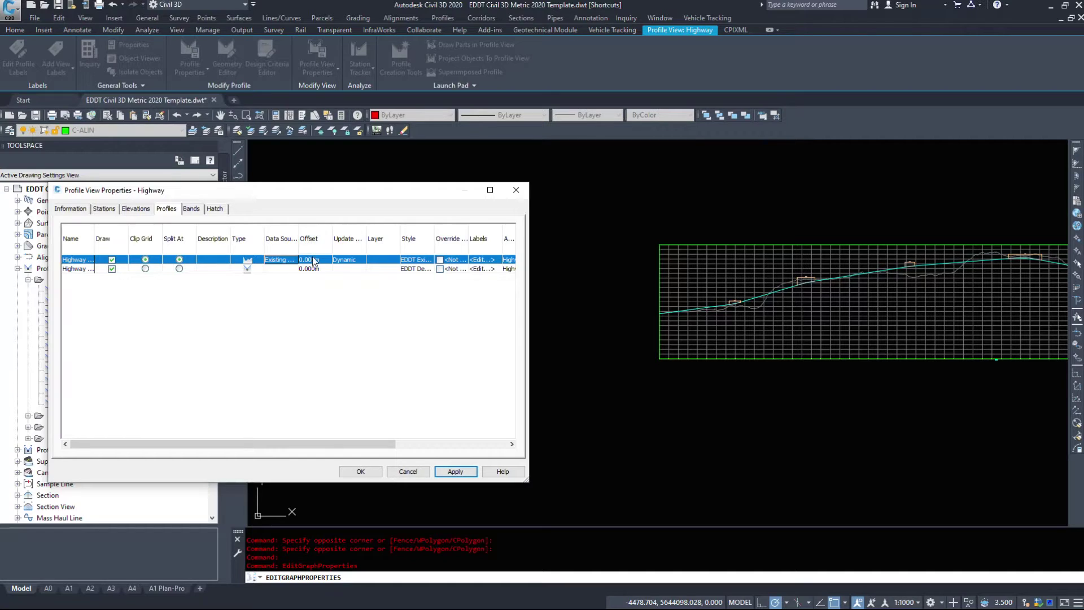
{"action": "left_click", "coordinate": [348, 259]}
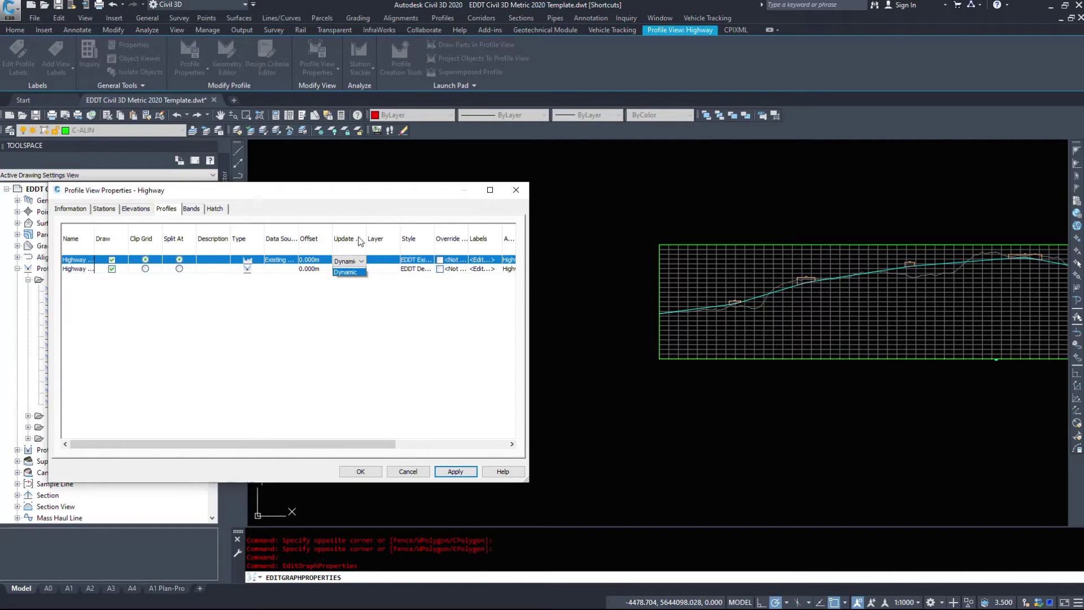
{"action": "left_click", "coordinate": [392, 284]}
{"action": "left_click", "coordinate": [382, 263]}
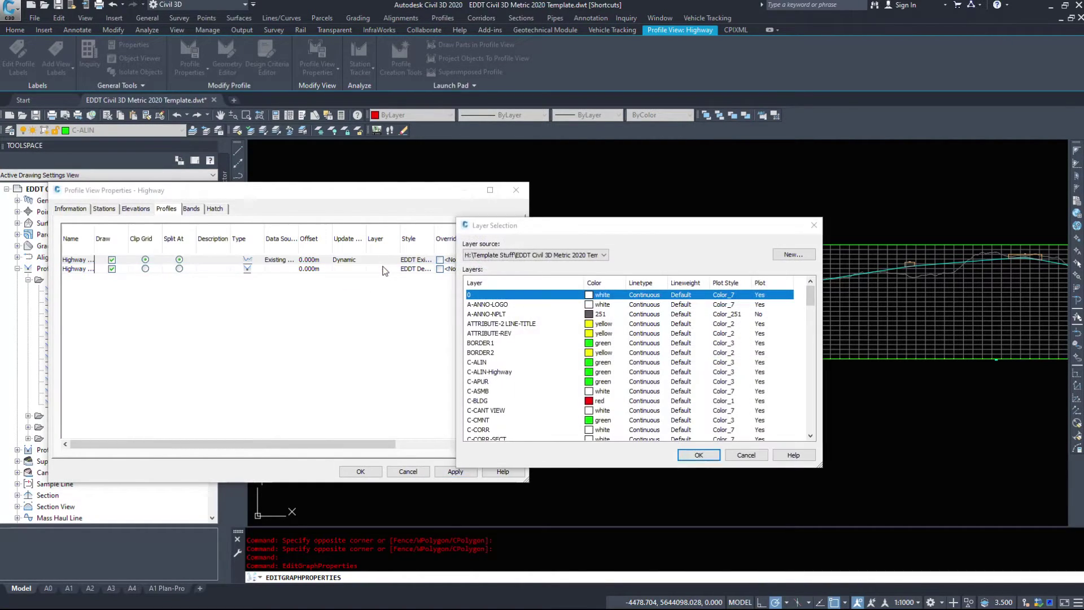
{"action": "left_click", "coordinate": [814, 223]}
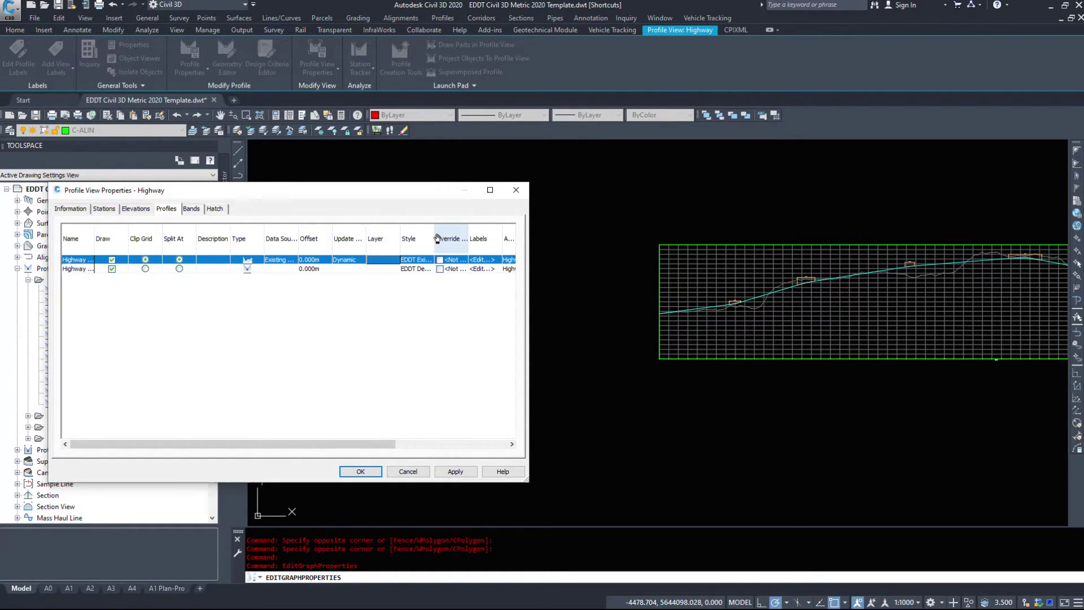
Enlarge the properties dialog and adjust its columns to examine the profiles' styles, overrides, labels, alignment, station and elevation data
{"action": "left_click_drag", "start_coordinate": [434, 238], "coordinate": [849, 464]}
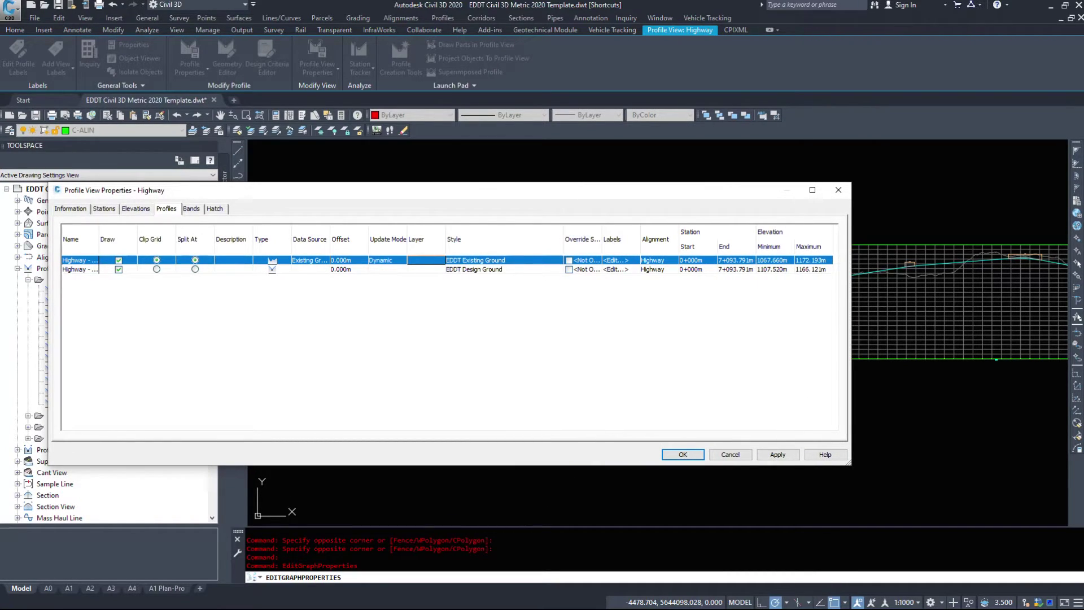
{"action": "left_click_drag", "start_coordinate": [563, 233], "coordinate": [530, 233]}
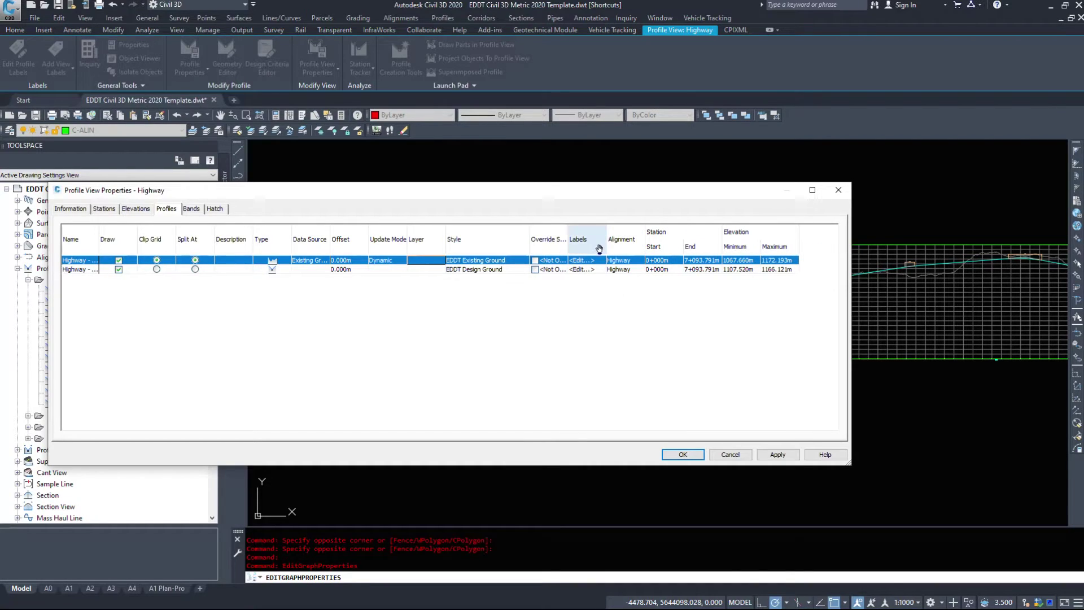
{"action": "left_click", "coordinate": [621, 261]}
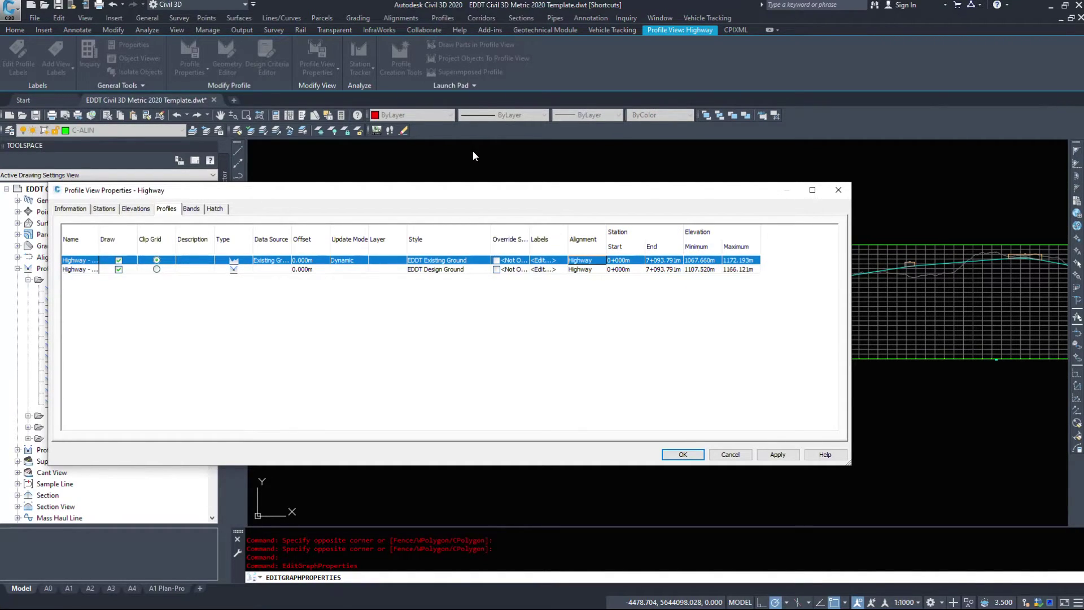
Review the profile view's band settings, then shrink the dialog and move it clear of the profile view
{"action": "left_click", "coordinate": [191, 208]}
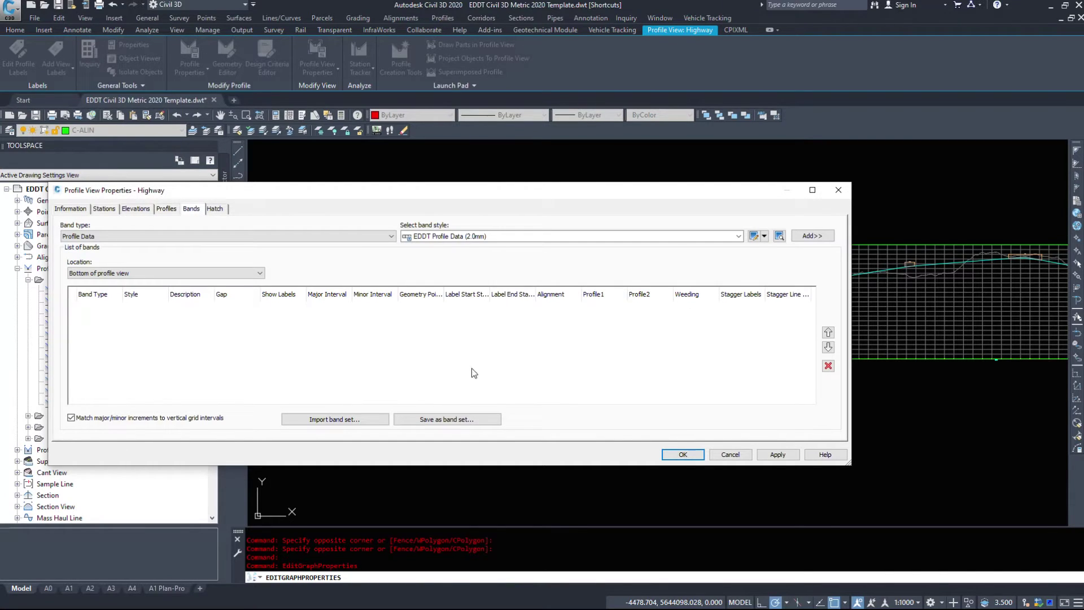
{"action": "left_click_drag", "start_coordinate": [850, 461], "coordinate": [681, 490]}
{"action": "left_click_drag", "start_coordinate": [314, 188], "coordinate": [271, 49]}
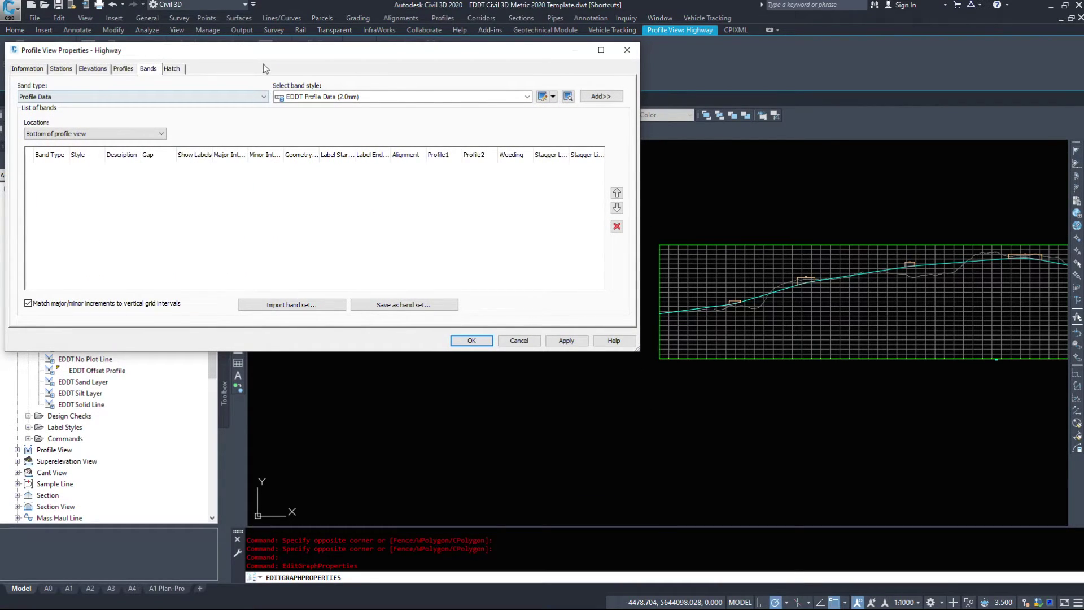
Add and apply a cut area hatch bounded by Highway - Existing Ground above and Highway - Design Ground below
{"action": "left_click", "coordinate": [171, 68]}
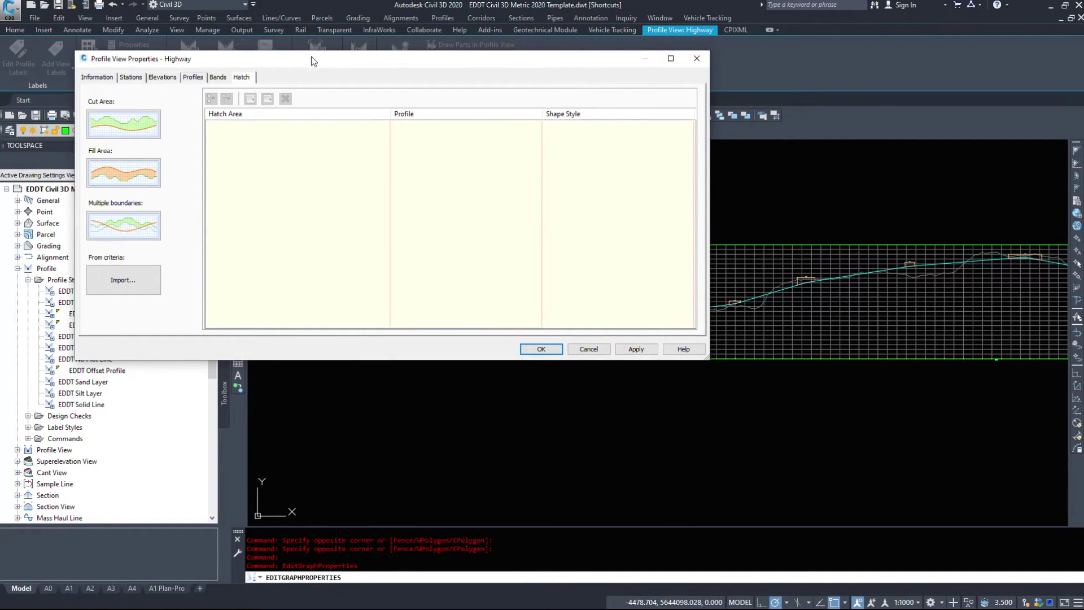
{"action": "left_click_drag", "start_coordinate": [292, 63], "coordinate": [238, 87]}
{"action": "left_click", "coordinate": [69, 147]}
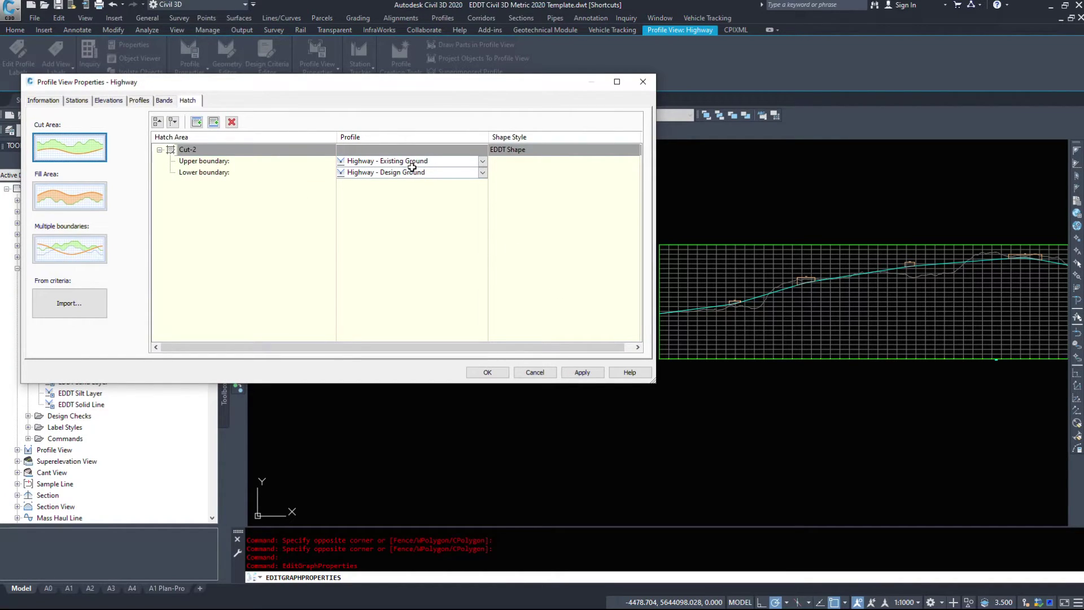
{"action": "left_click", "coordinate": [230, 161]}
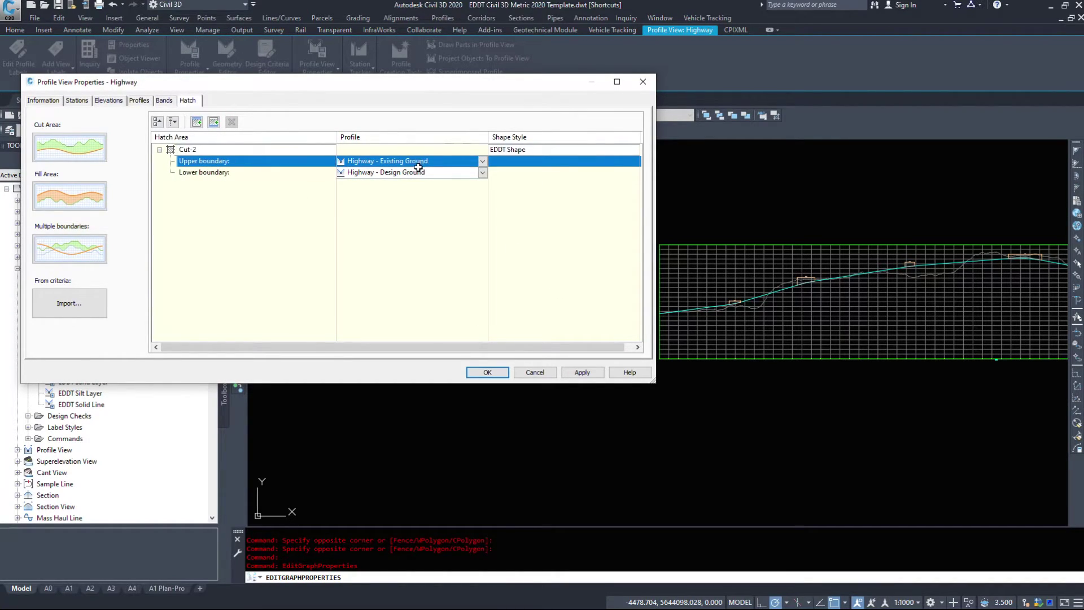
{"action": "left_click", "coordinate": [582, 372]}
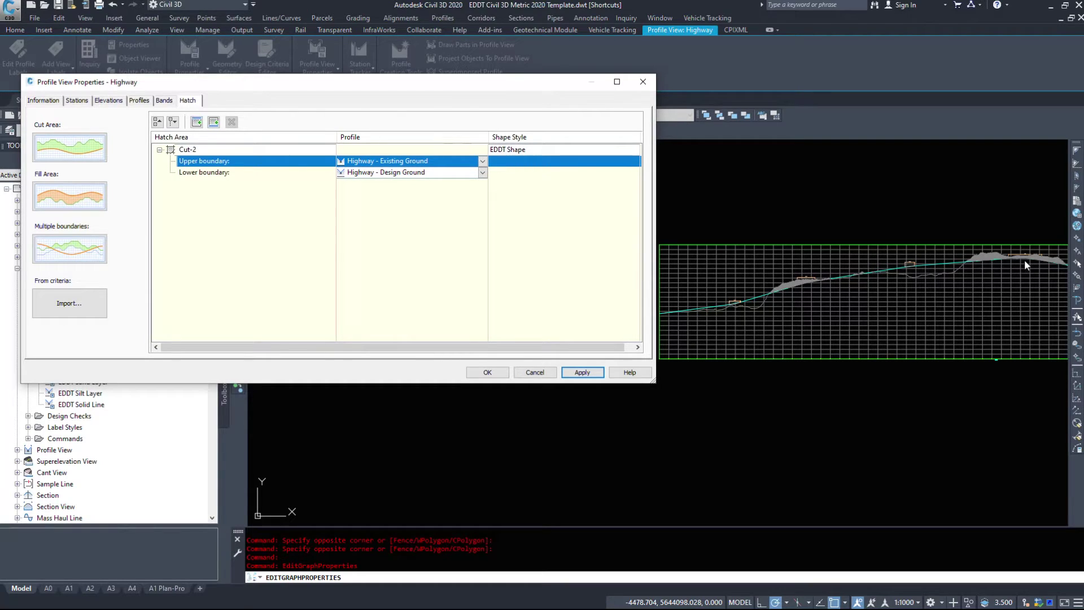
Add a fill area hatch between the two Highway profiles and give it the EDDT Fill shape style
{"action": "left_click", "coordinate": [85, 195]}
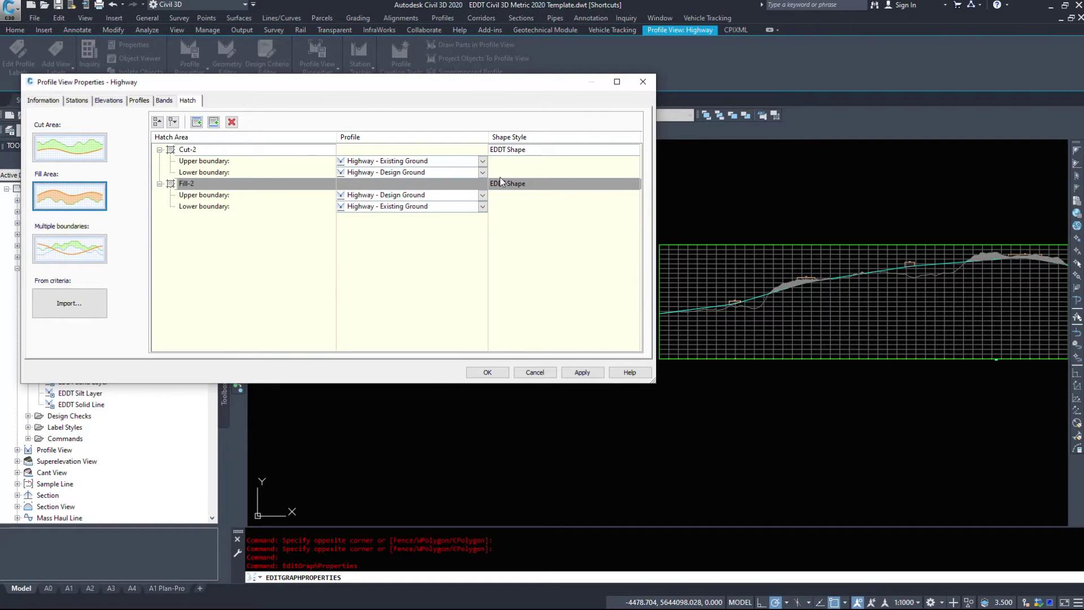
{"action": "left_click", "coordinate": [508, 184]}
{"action": "left_click", "coordinate": [599, 224]}
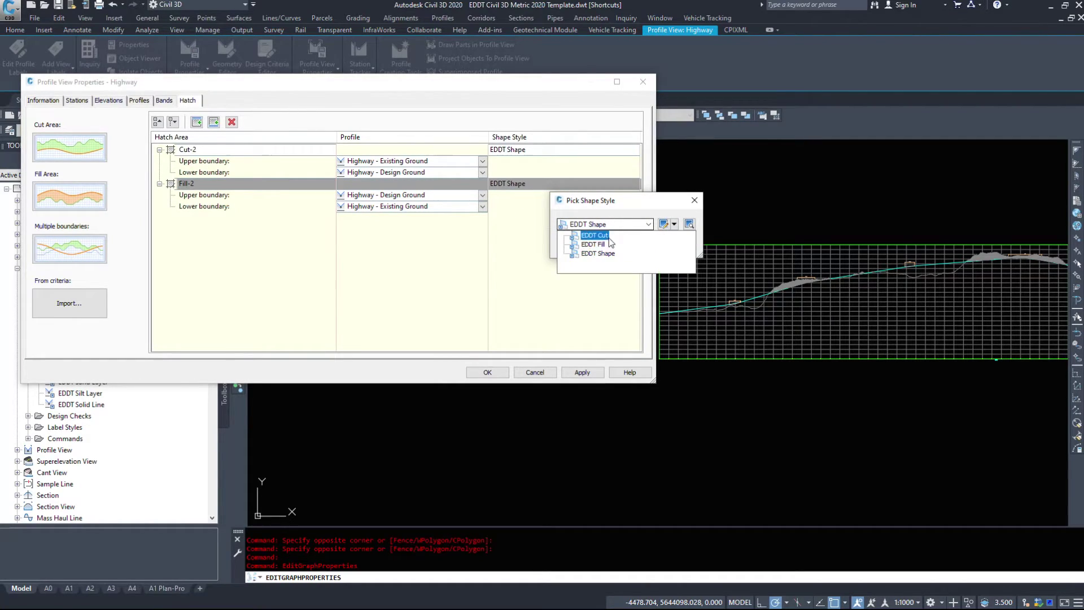
{"action": "left_click", "coordinate": [590, 239]}
{"action": "left_click", "coordinate": [599, 248]}
Set the cut area's shape style to EDDT Cut, then apply and accept the profile view properties
{"action": "left_click", "coordinate": [524, 149]}
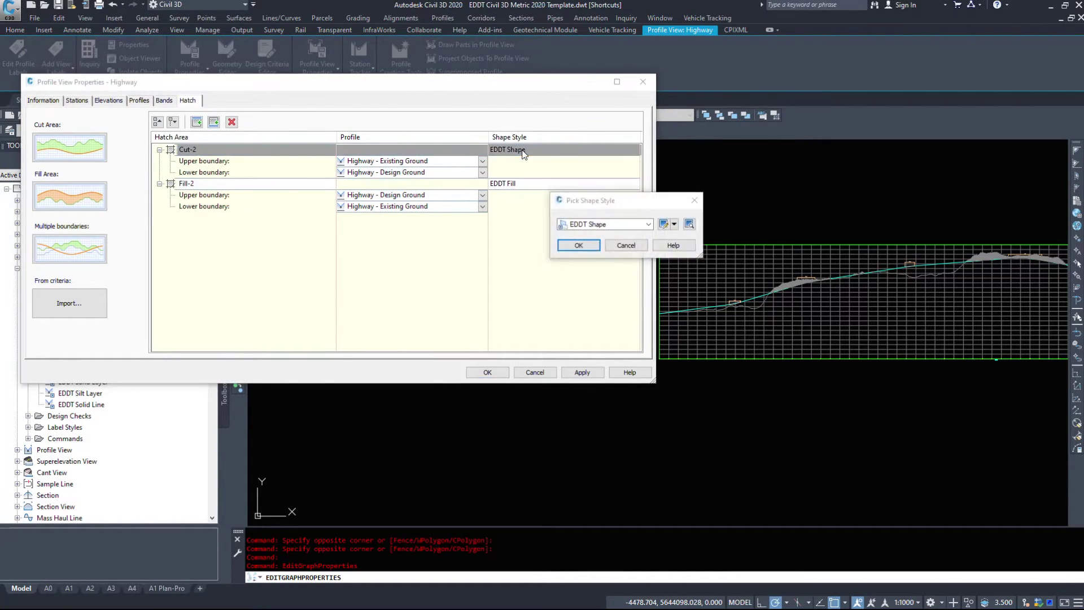
{"action": "left_click", "coordinate": [611, 225]}
{"action": "left_click", "coordinate": [587, 234]}
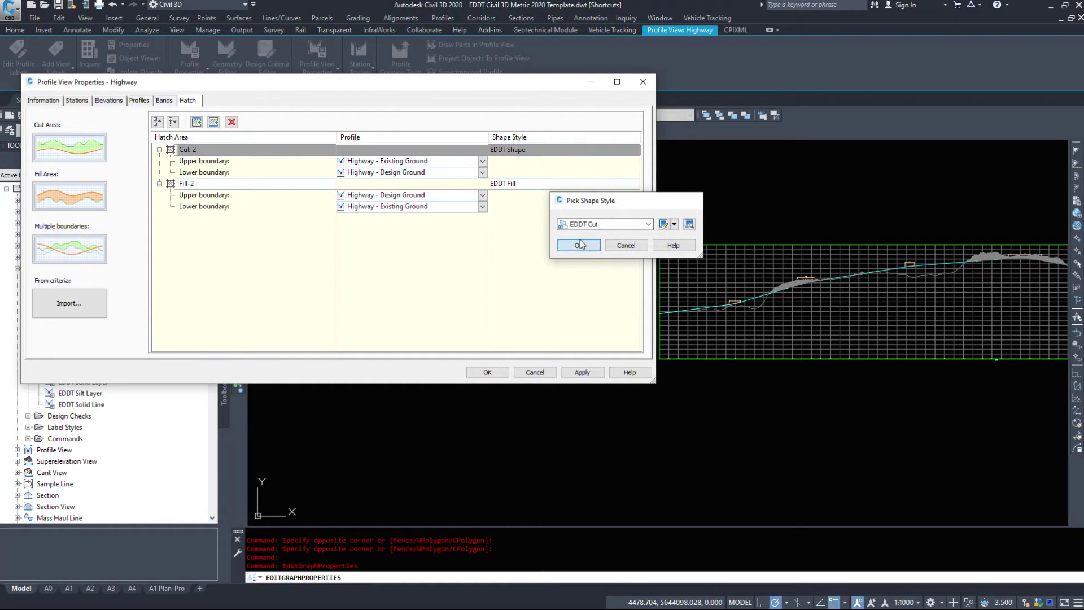
{"action": "left_click", "coordinate": [579, 246]}
{"action": "left_click", "coordinate": [589, 375]}
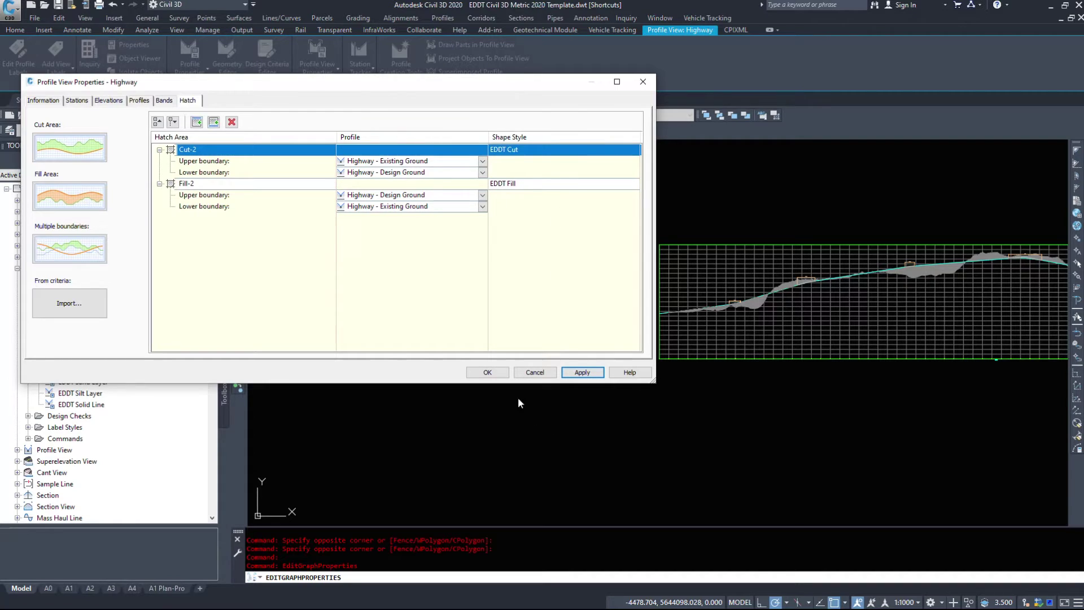
{"action": "left_click", "coordinate": [487, 372]}
Regenerate the whole drawing and inspect the cut and fill hatching along the profile view
{"action": "scroll", "coordinate": [758, 301], "scroll_direction": "up", "scroll_amount": 5}
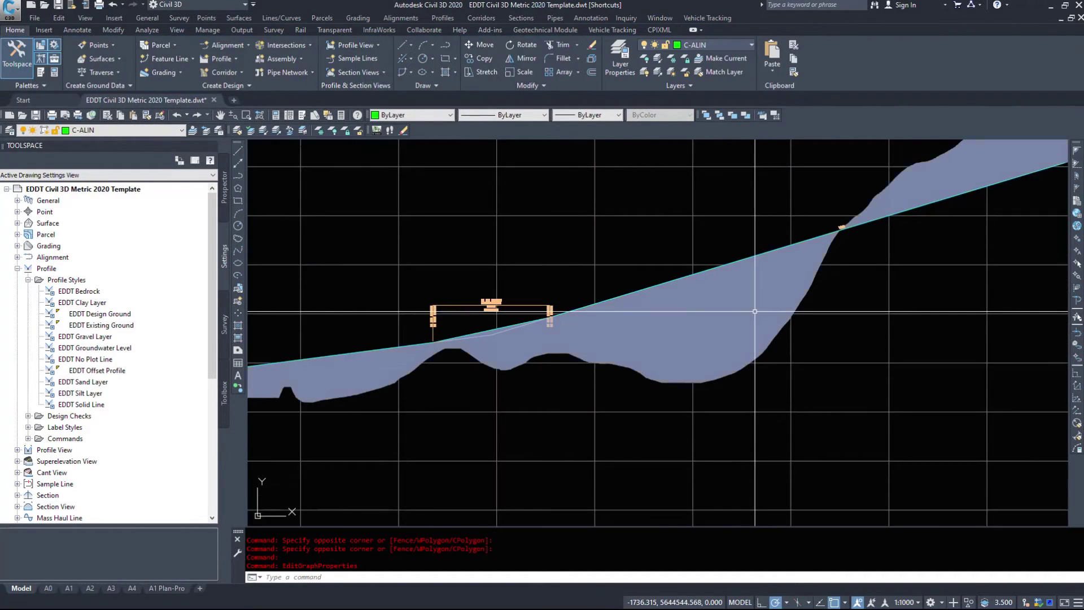
{"action": "type", "text": "rea"}
{"action": "key", "text": "Return"}
{"action": "scroll", "coordinate": [624, 327], "scroll_direction": "down", "scroll_amount": 4}
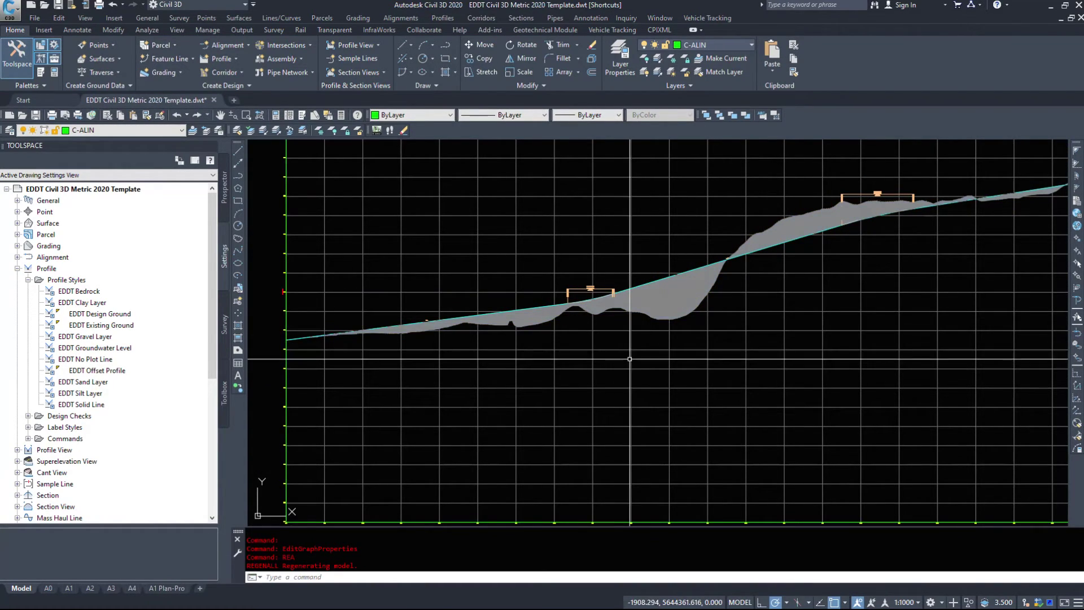
{"action": "scroll", "coordinate": [637, 280], "scroll_direction": "down", "scroll_amount": 3}
Edit the fill hatch's EDDT Fill shape style from the profile view properties, setting its Shape Area Fill color to 53 for Plan
{"action": "left_click", "coordinate": [607, 374]}
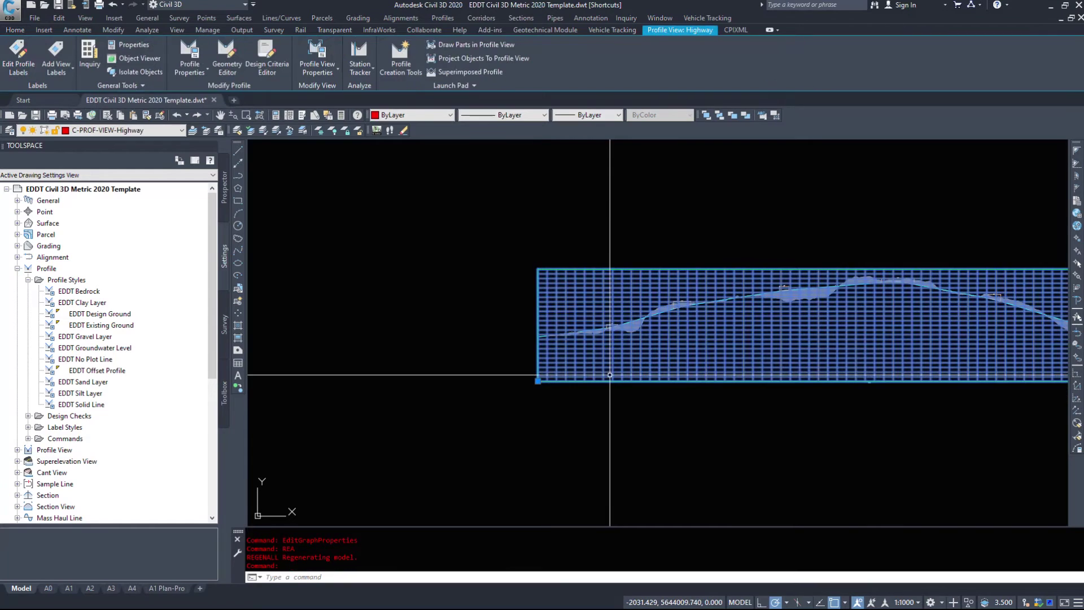
{"action": "right_click", "coordinate": [741, 364]}
{"action": "left_click", "coordinate": [796, 474]}
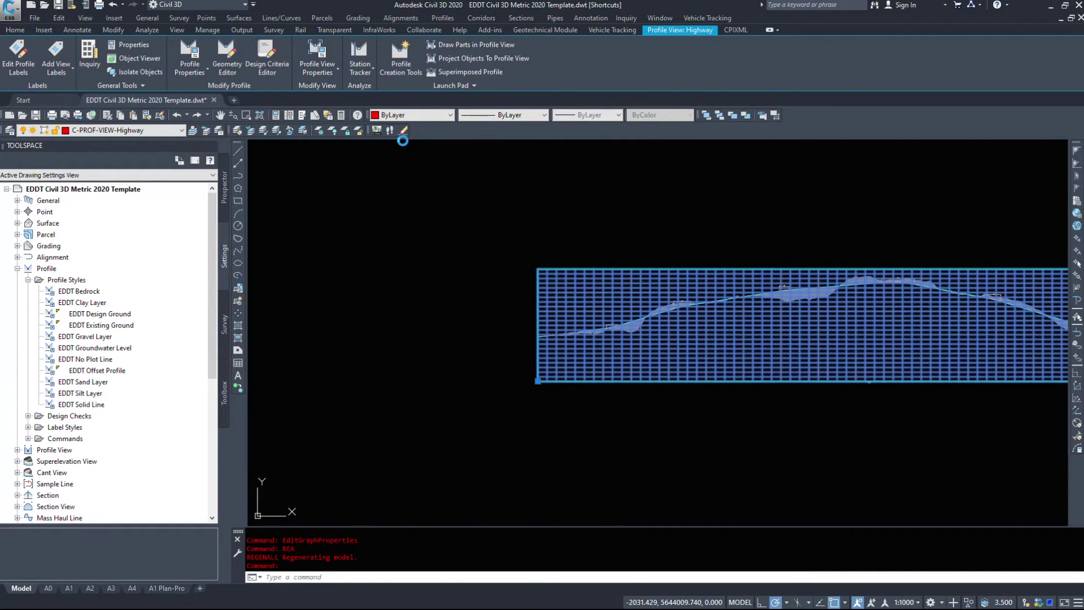
{"action": "right_click", "coordinate": [412, 187]}
{"action": "left_click", "coordinate": [193, 163]}
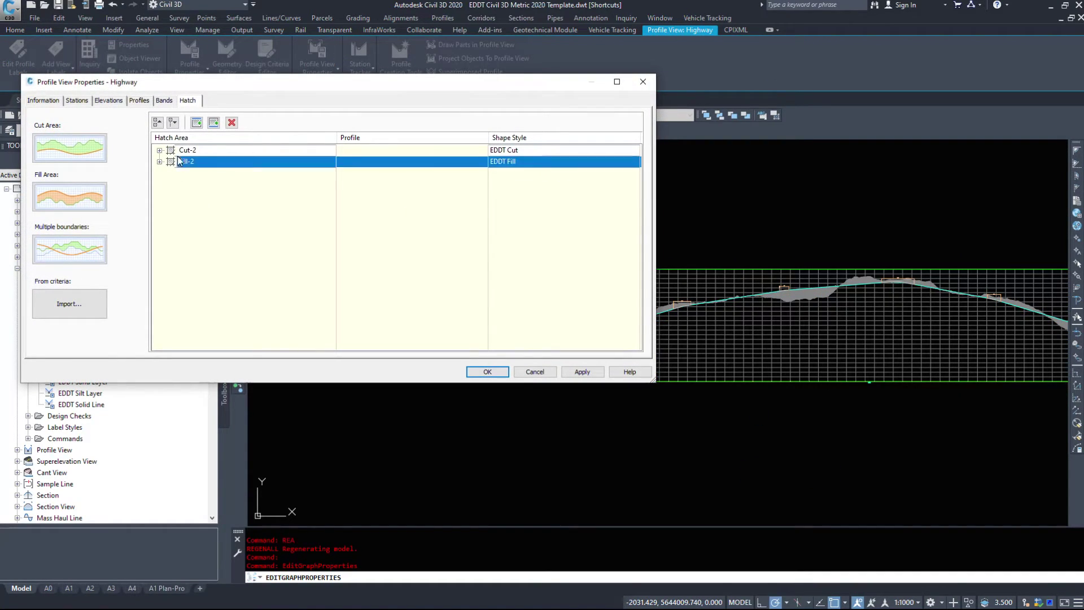
{"action": "left_click", "coordinate": [552, 160]}
{"action": "left_click", "coordinate": [420, 234]}
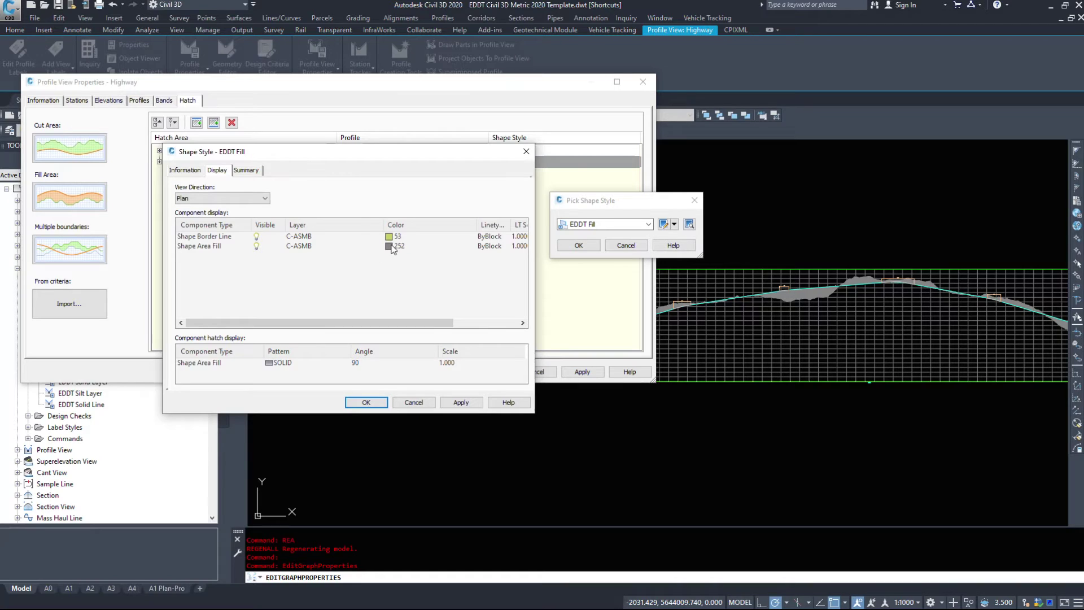
{"action": "left_click", "coordinate": [392, 246]}
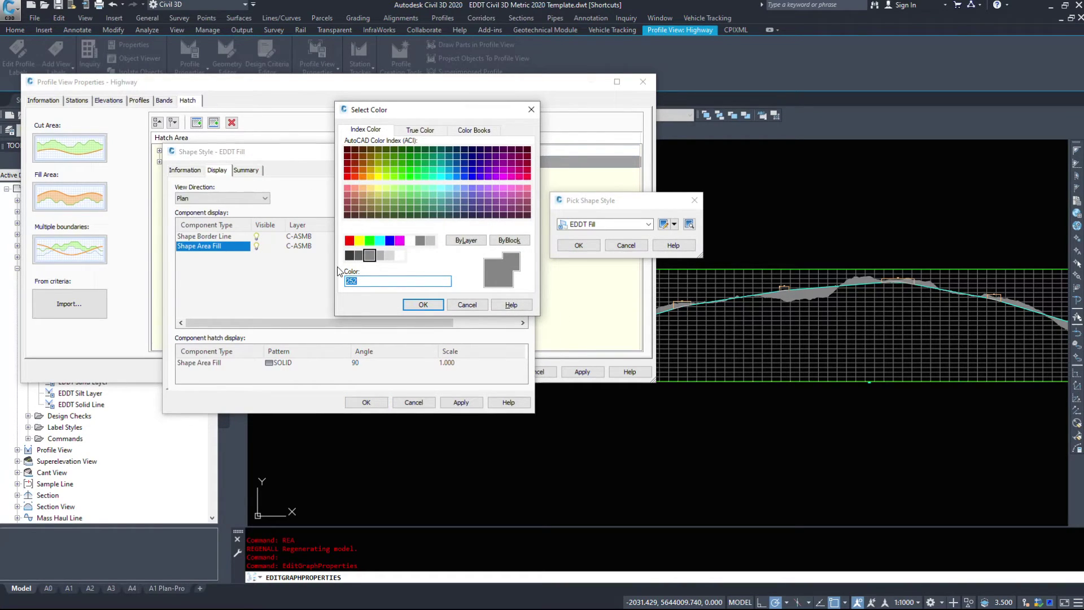
{"action": "type", "text": "53"}
{"action": "key", "text": "Return"}
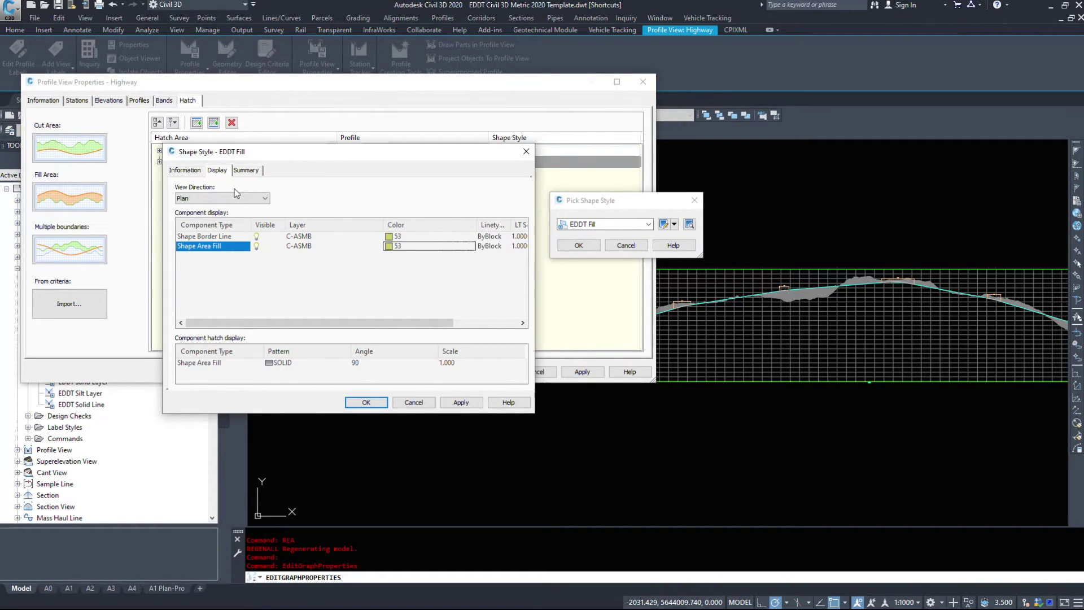
Set the EDDT Fill shape style's Shape Area Fill color to 53 for the Profile view direction and accept the style
{"action": "left_click", "coordinate": [210, 197]}
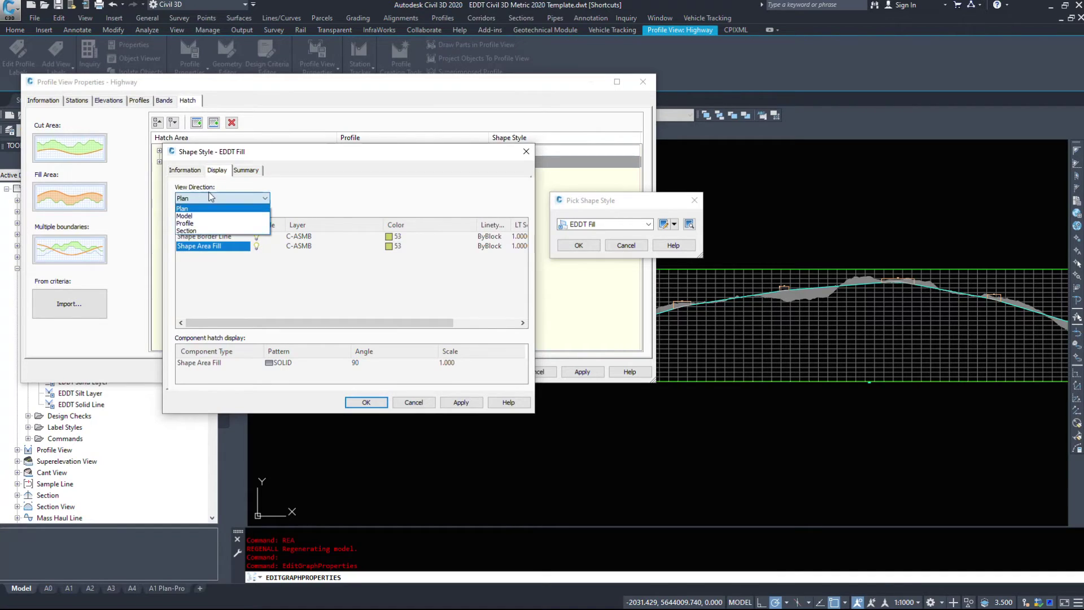
{"action": "left_click", "coordinate": [185, 223]}
{"action": "left_click", "coordinate": [390, 248]}
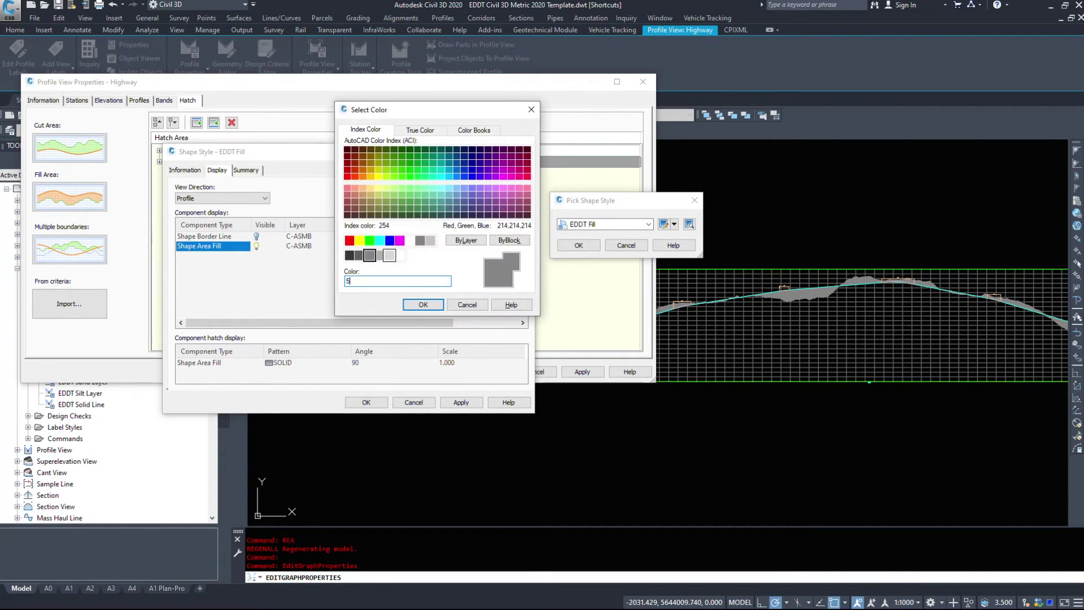
{"action": "left_click", "coordinate": [467, 304]}
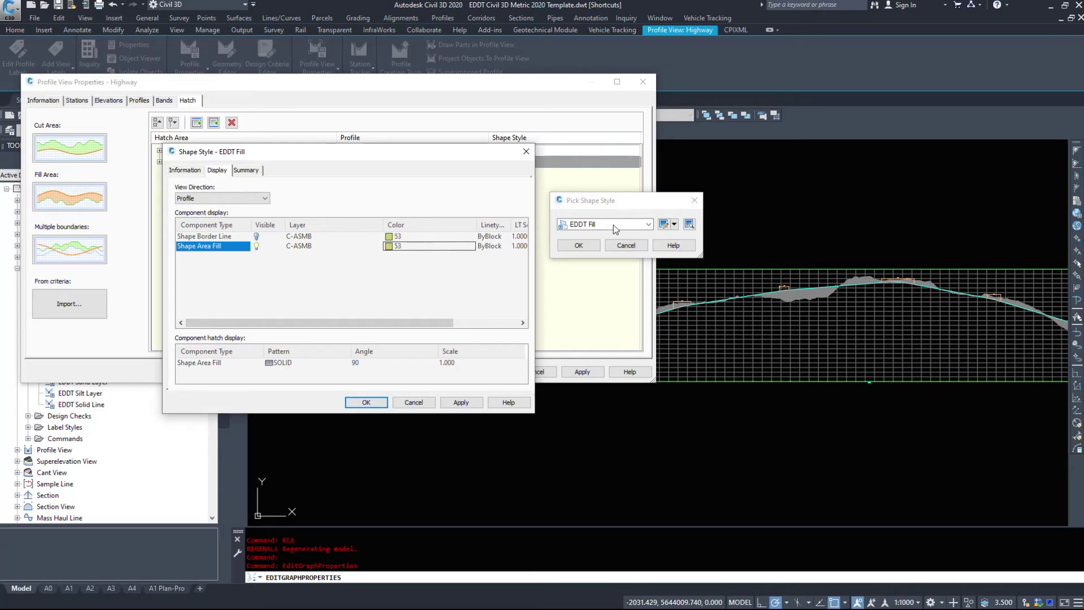
{"action": "left_click", "coordinate": [366, 402]}
{"action": "left_click", "coordinate": [579, 245]}
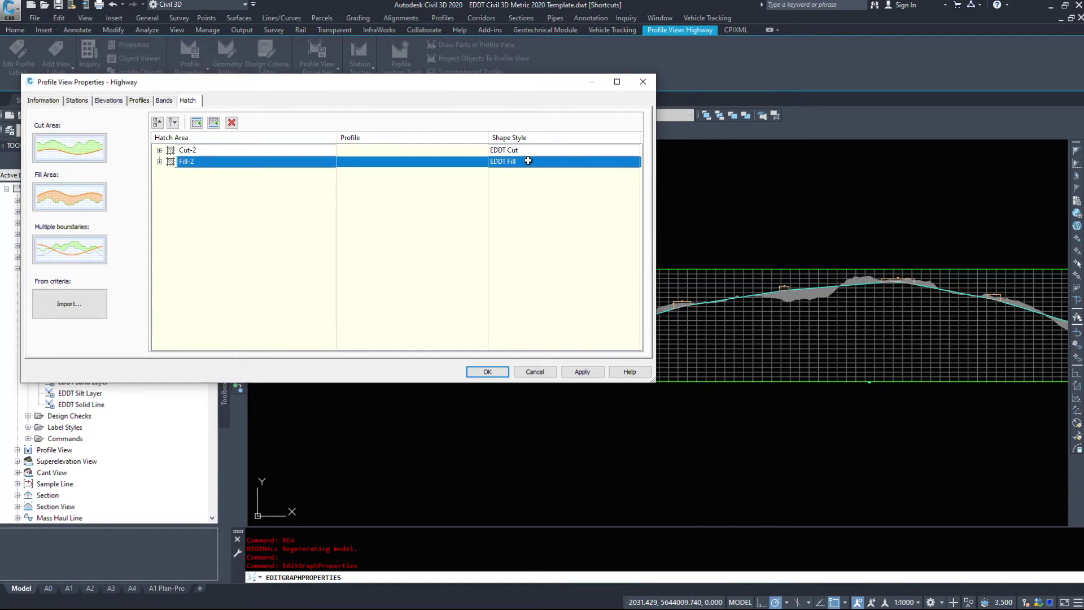
Edit the cut hatch's EDDT Cut shape style, setting its Shape Area Fill color to magenta 220 for the Profile view direction
{"action": "left_click", "coordinate": [528, 151]}
{"action": "left_click", "coordinate": [664, 223]}
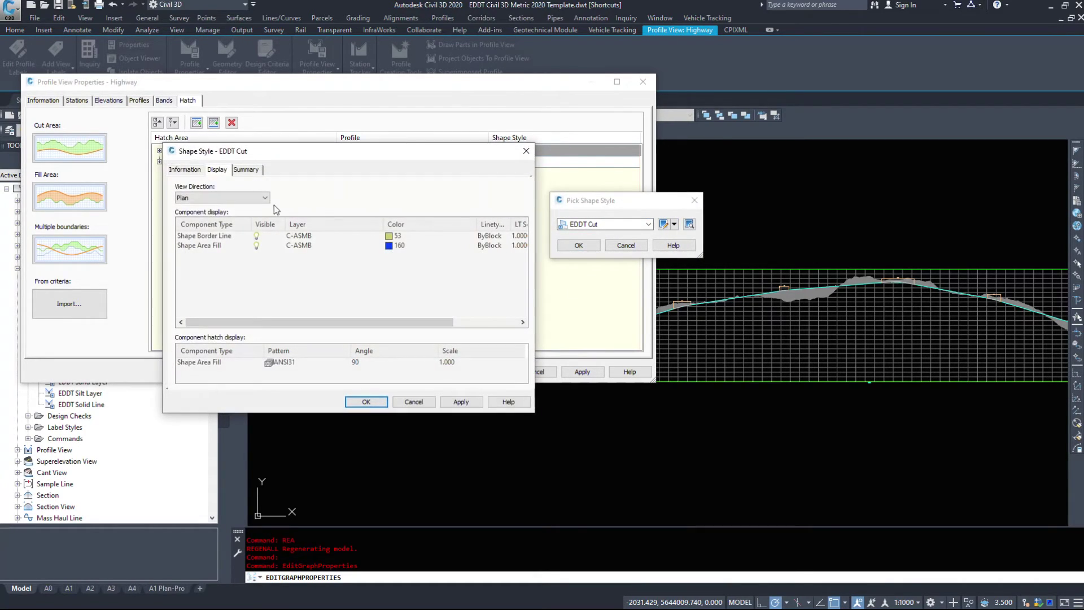
{"action": "left_click", "coordinate": [201, 198]}
{"action": "left_click", "coordinate": [198, 228]}
{"action": "left_click", "coordinate": [393, 246]}
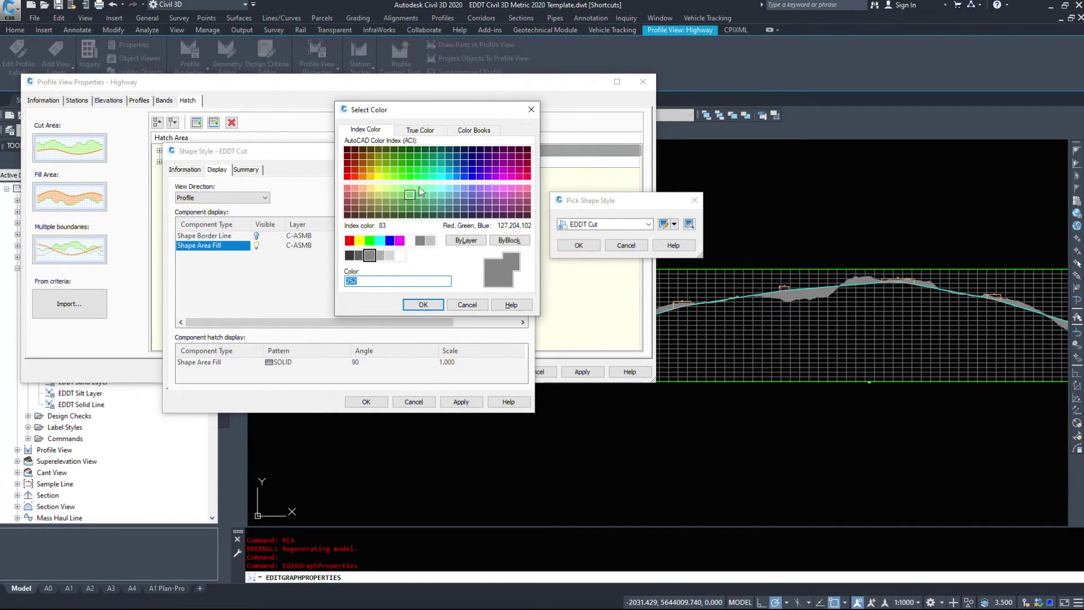
{"action": "double_click", "coordinate": [510, 177]}
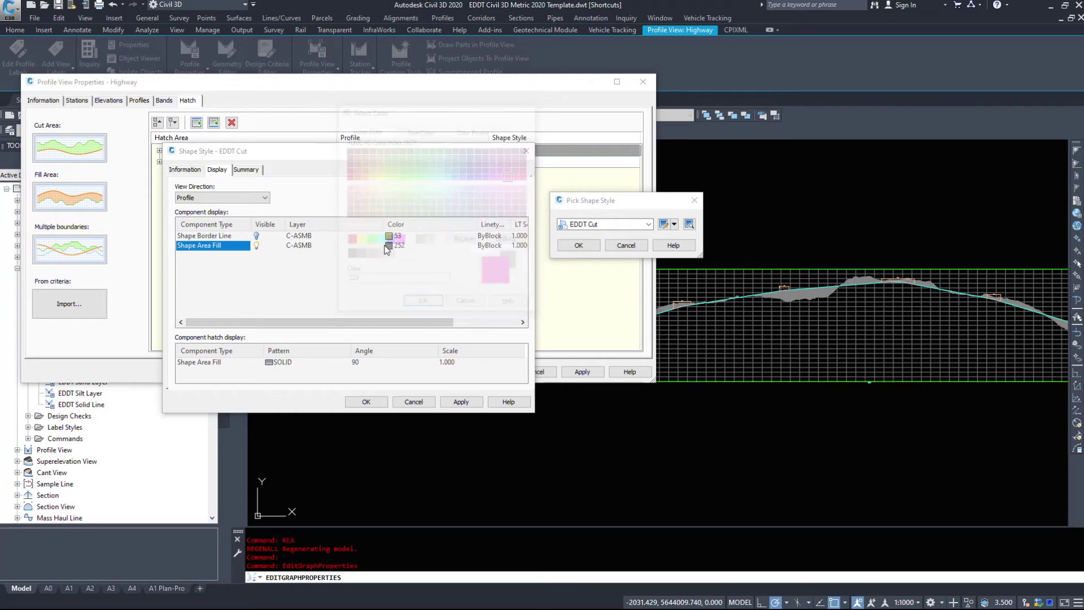
Set the EDDT Cut style's Shape Border Line color to 220 for Profile and accept the shape style
{"action": "left_click", "coordinate": [408, 236]}
{"action": "left_click", "coordinate": [511, 177]}
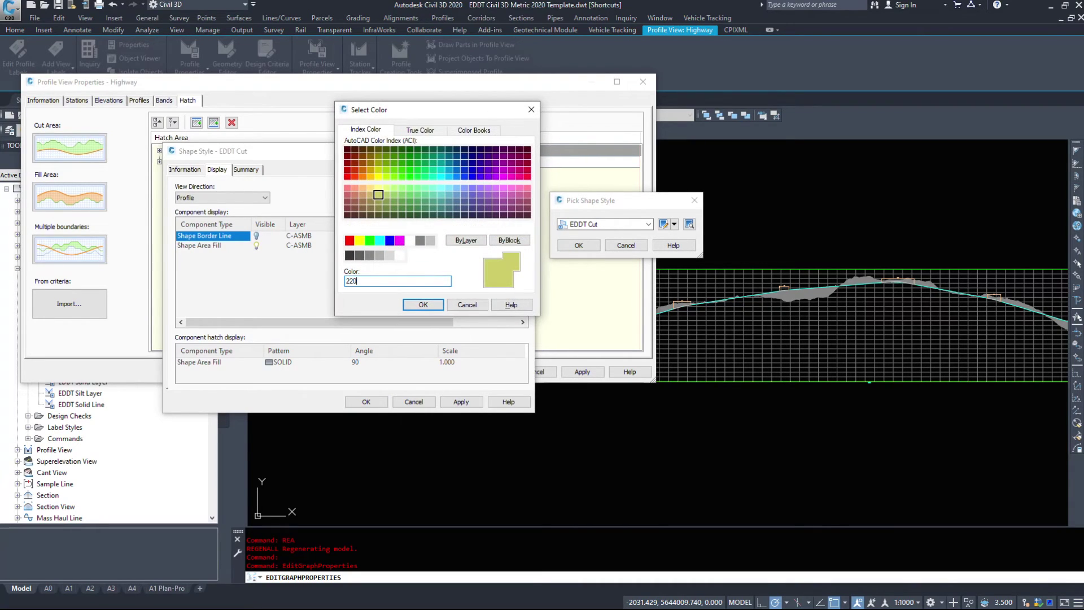
{"action": "left_click", "coordinate": [437, 315]}
{"action": "key", "text": "Return"}
{"action": "left_click", "coordinate": [574, 246]}
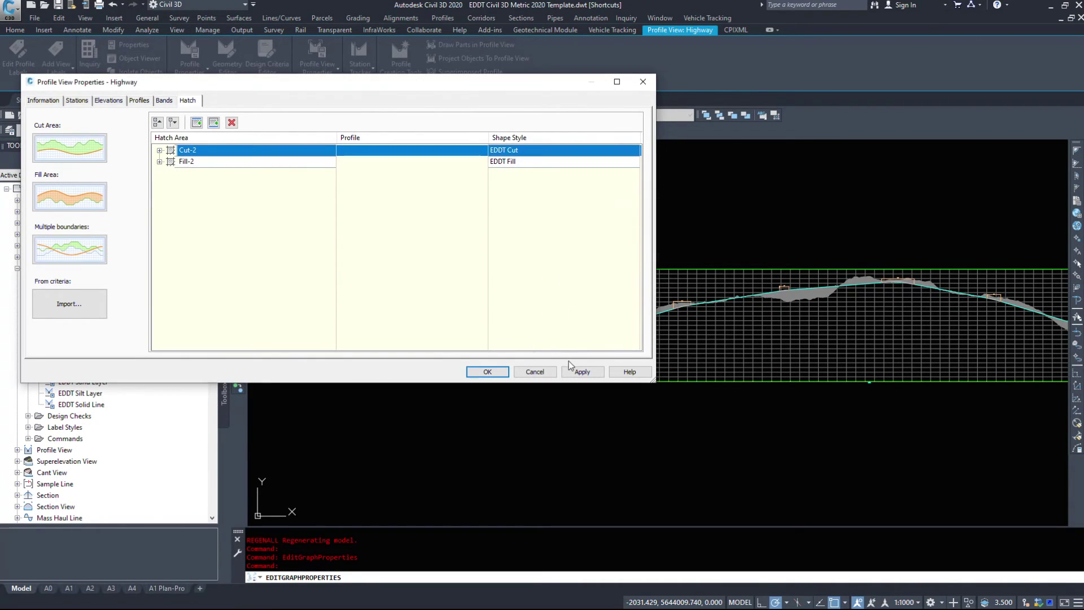
Apply and accept the profile view properties, and inspect the recolored cut and fill hatching along the profile view
{"action": "left_click", "coordinate": [582, 372]}
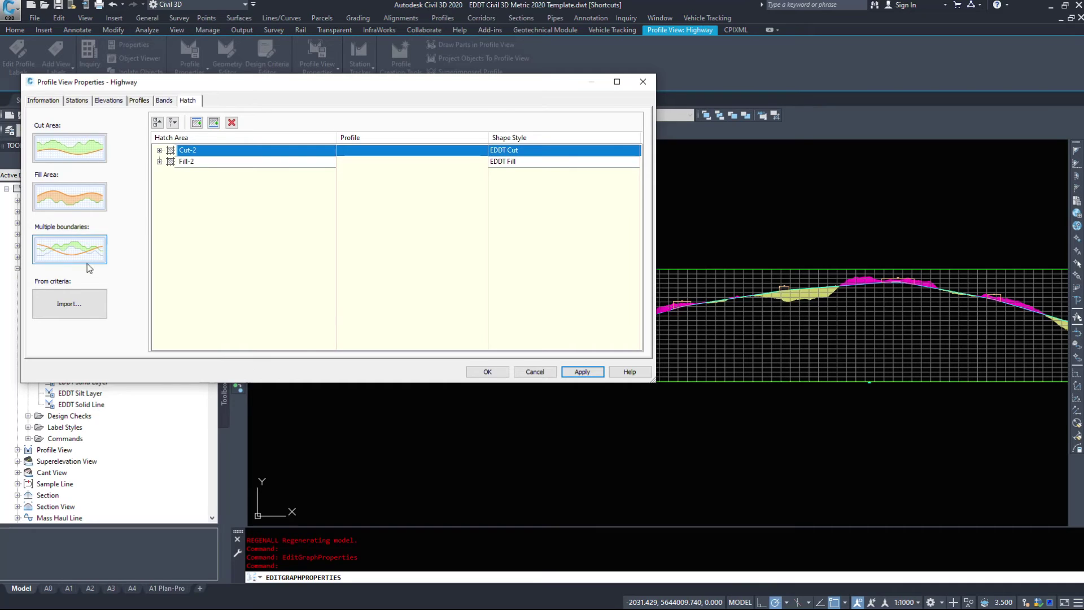
{"action": "left_click", "coordinate": [488, 371]}
{"action": "middle_click_drag", "start_coordinate": [577, 331], "coordinate": [305, 330]}
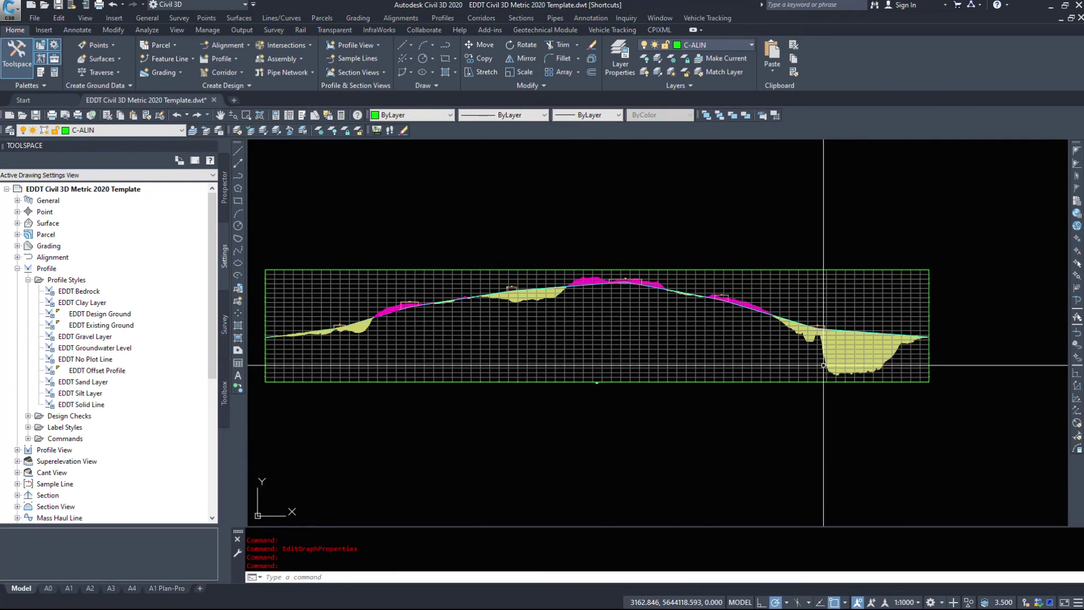
{"action": "scroll", "coordinate": [903, 359], "scroll_direction": "up", "scroll_amount": 6}
{"action": "scroll", "coordinate": [744, 225], "scroll_direction": "down", "scroll_amount": 8}
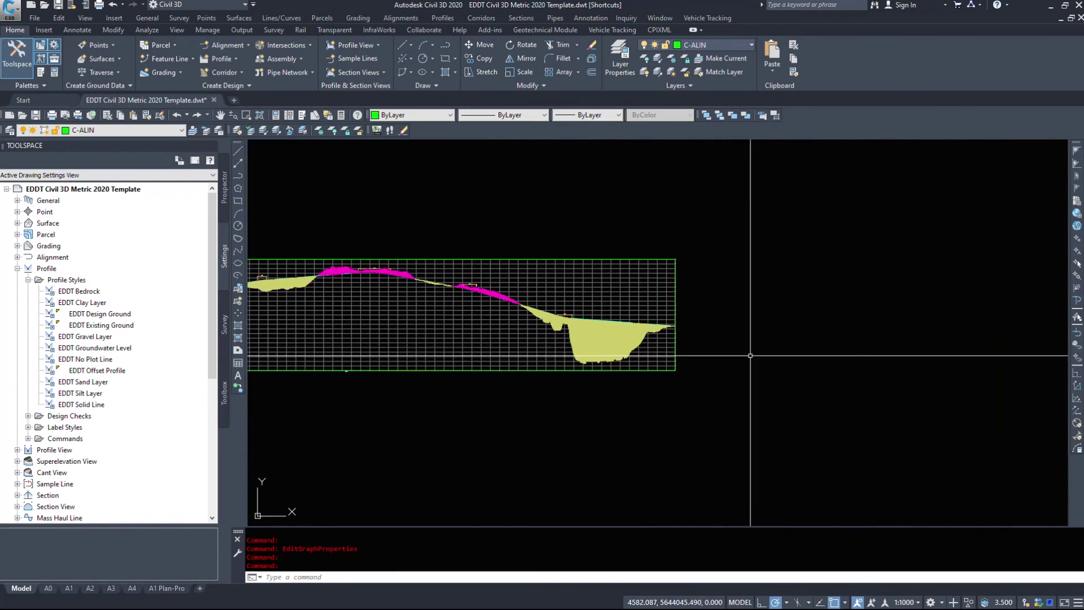
{"action": "scroll", "coordinate": [433, 354], "scroll_direction": "up", "scroll_amount": 3}
Reopen the Highway profile view's properties and review its profiles, elevations and station range settings
{"action": "left_click", "coordinate": [433, 354]}
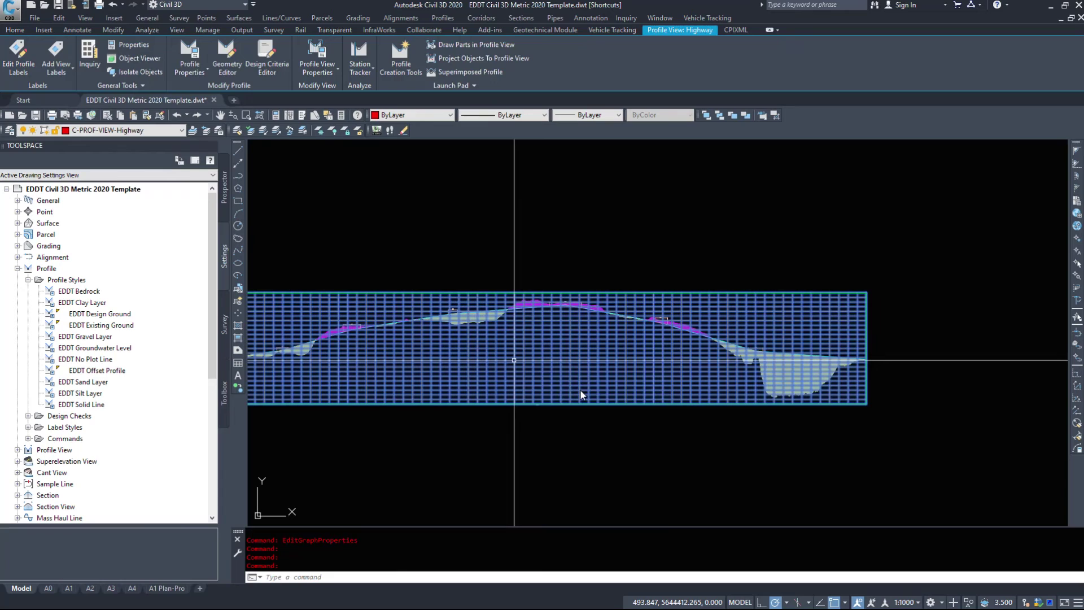
{"action": "right_click", "coordinate": [546, 371]}
{"action": "left_click", "coordinate": [615, 487]}
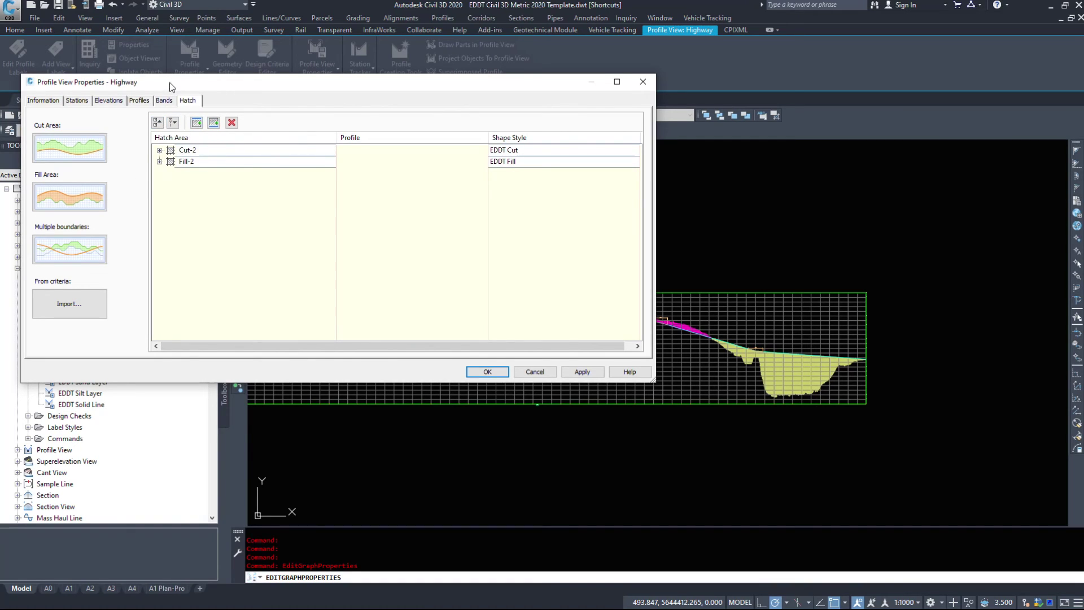
{"action": "left_click", "coordinate": [139, 101]}
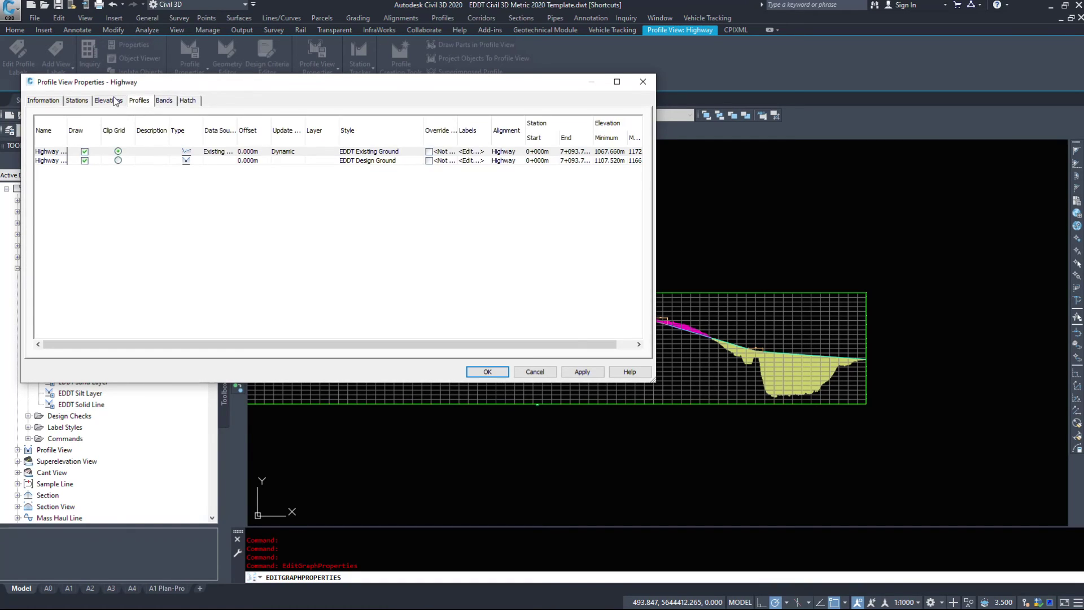
{"action": "left_click", "coordinate": [114, 100]}
{"action": "left_click", "coordinate": [77, 101]}
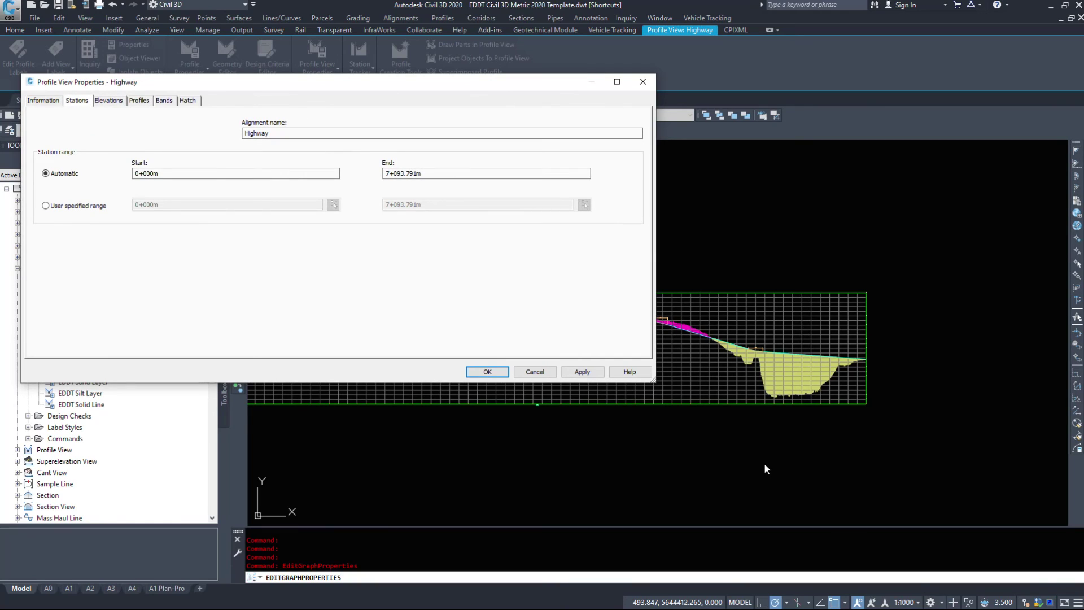